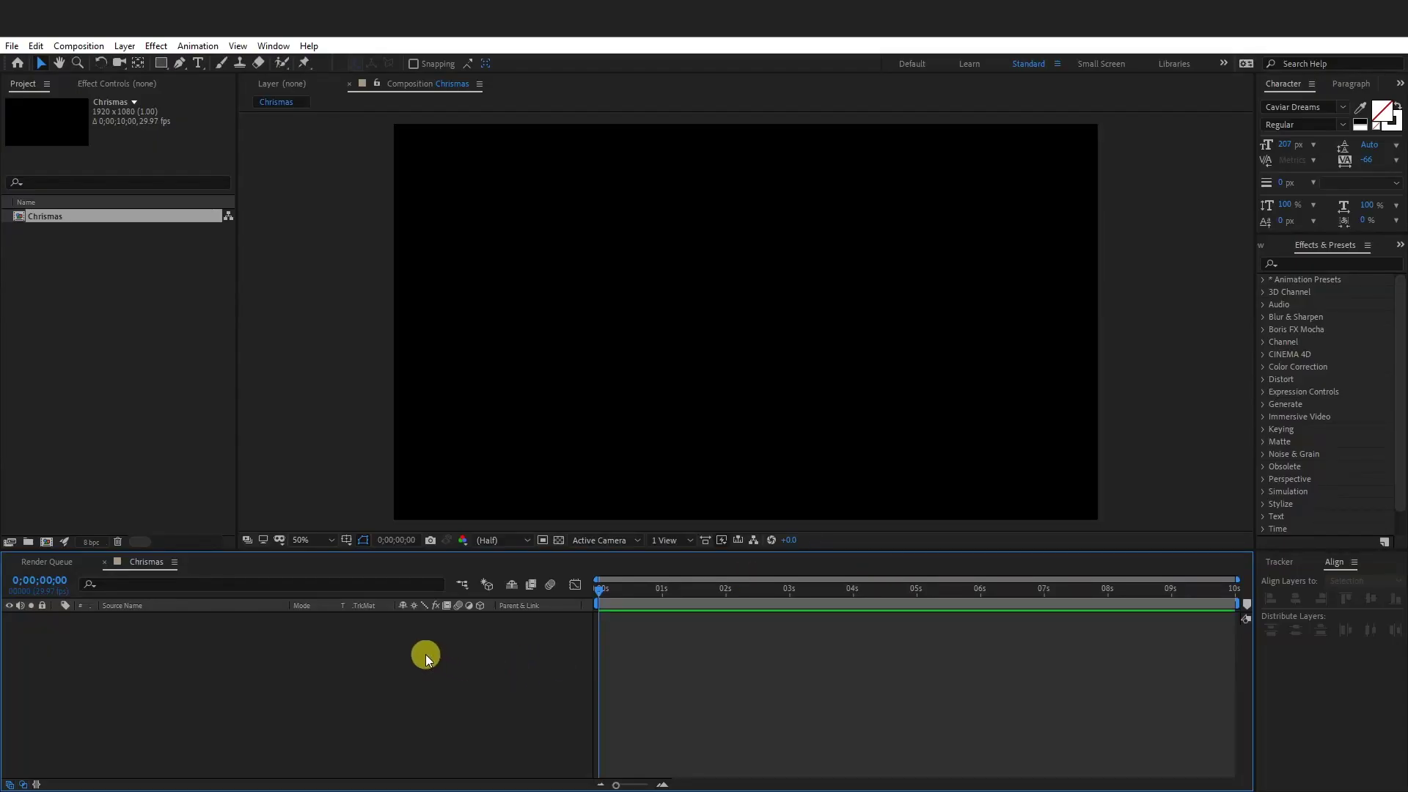
# Create a full-size deep red (A00E0E) solid named Background in the Chrismas composition
pyautogui.rightClick(426, 654)
pyautogui.moveTo(547, 496)
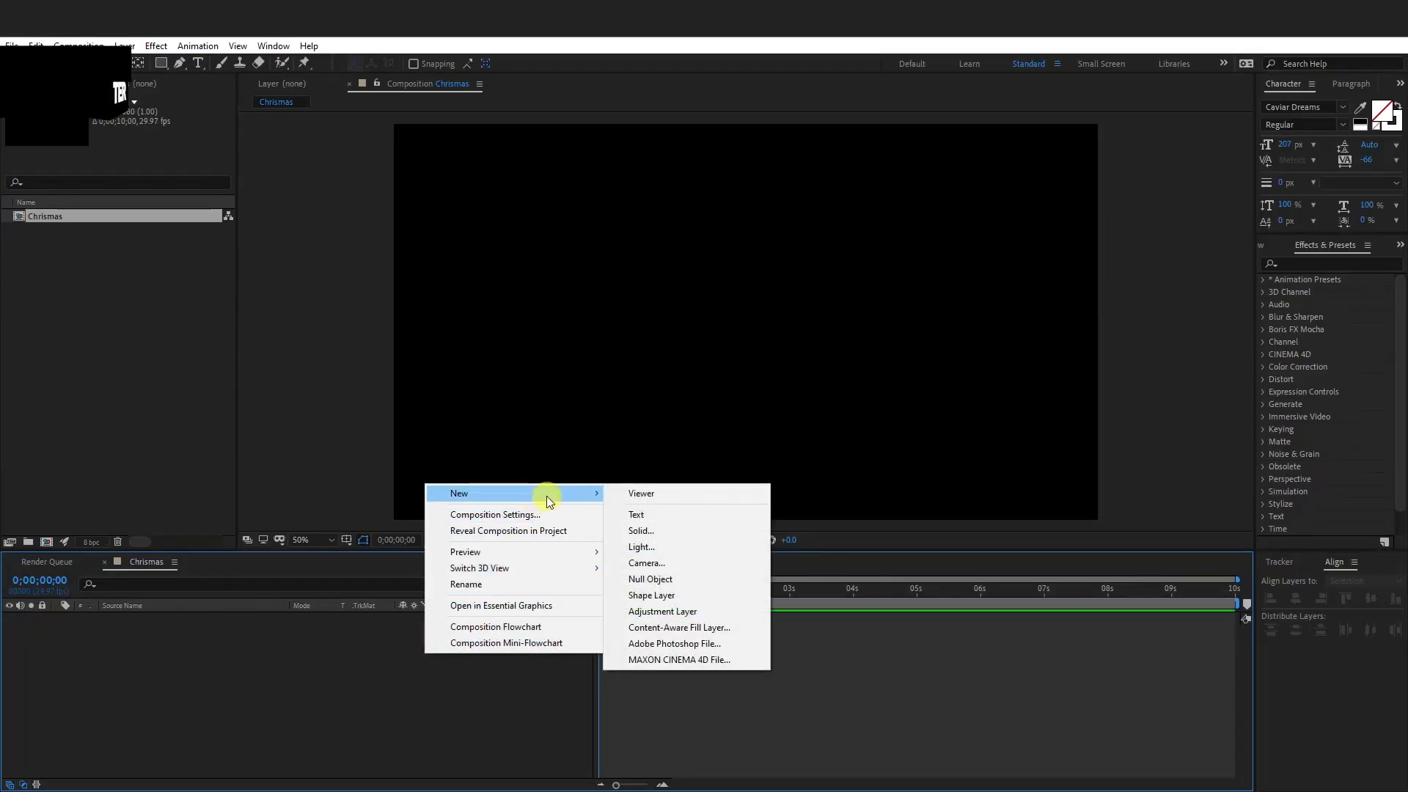
pyautogui.click(671, 530)
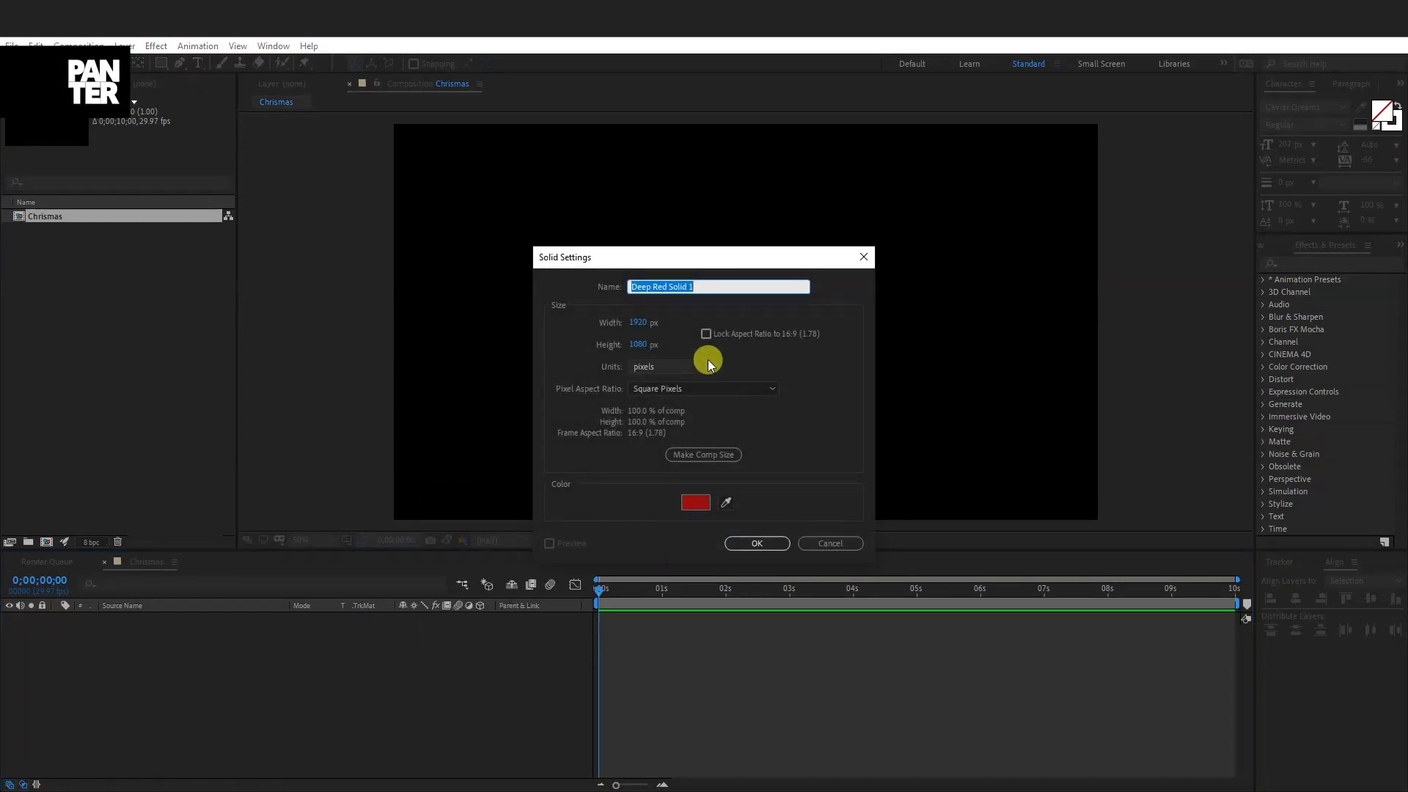
pyautogui.write('Background')
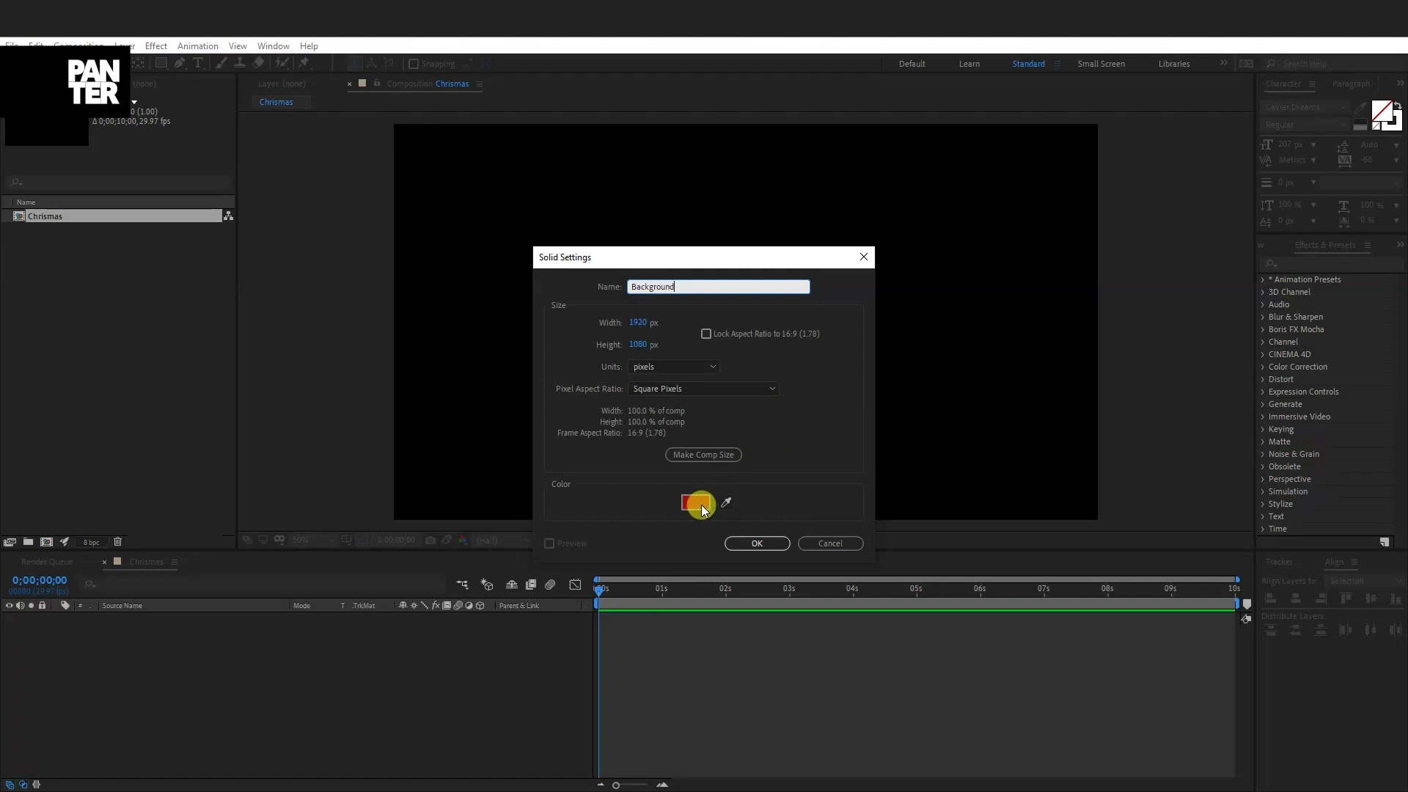
pyautogui.click(701, 505)
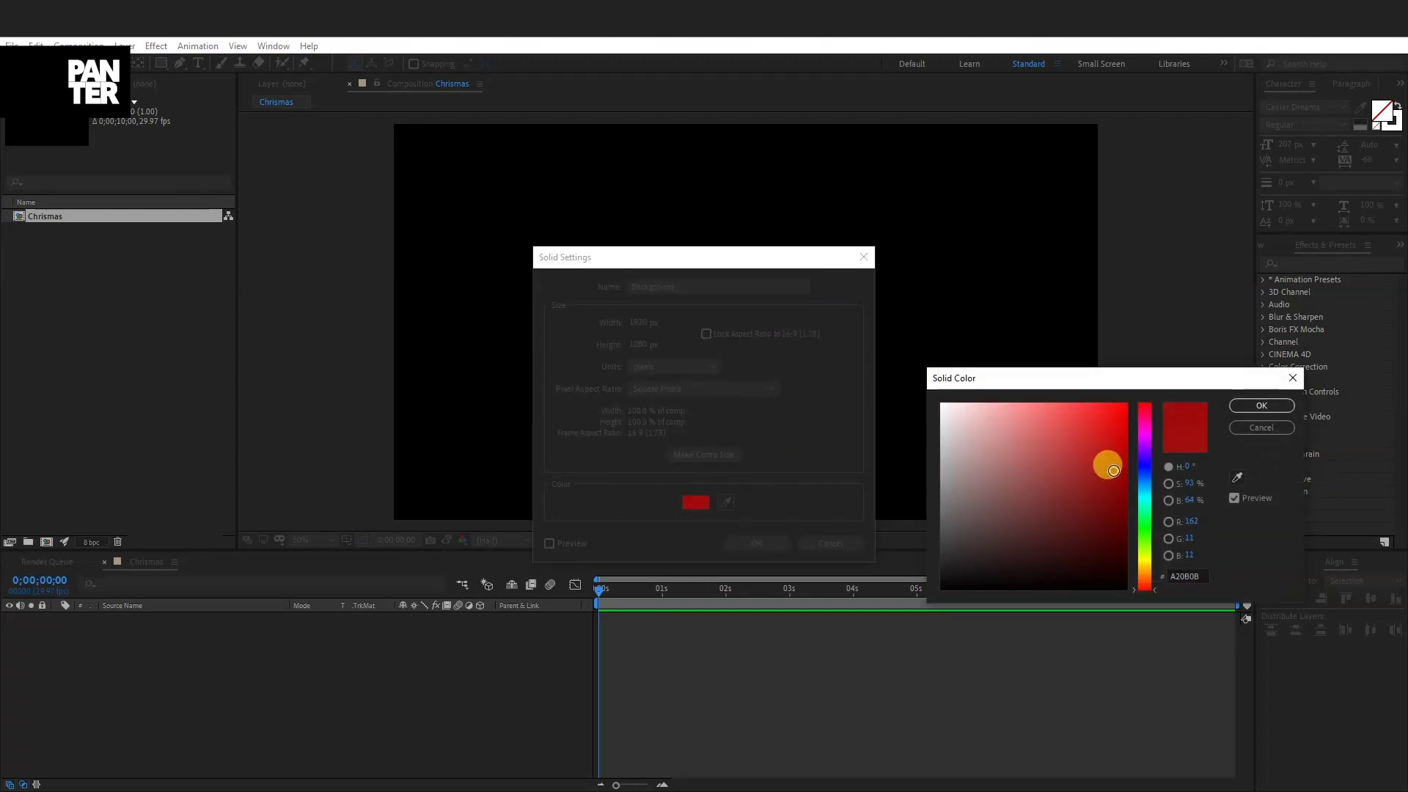
pyautogui.click(1264, 406)
pyautogui.click(755, 541)
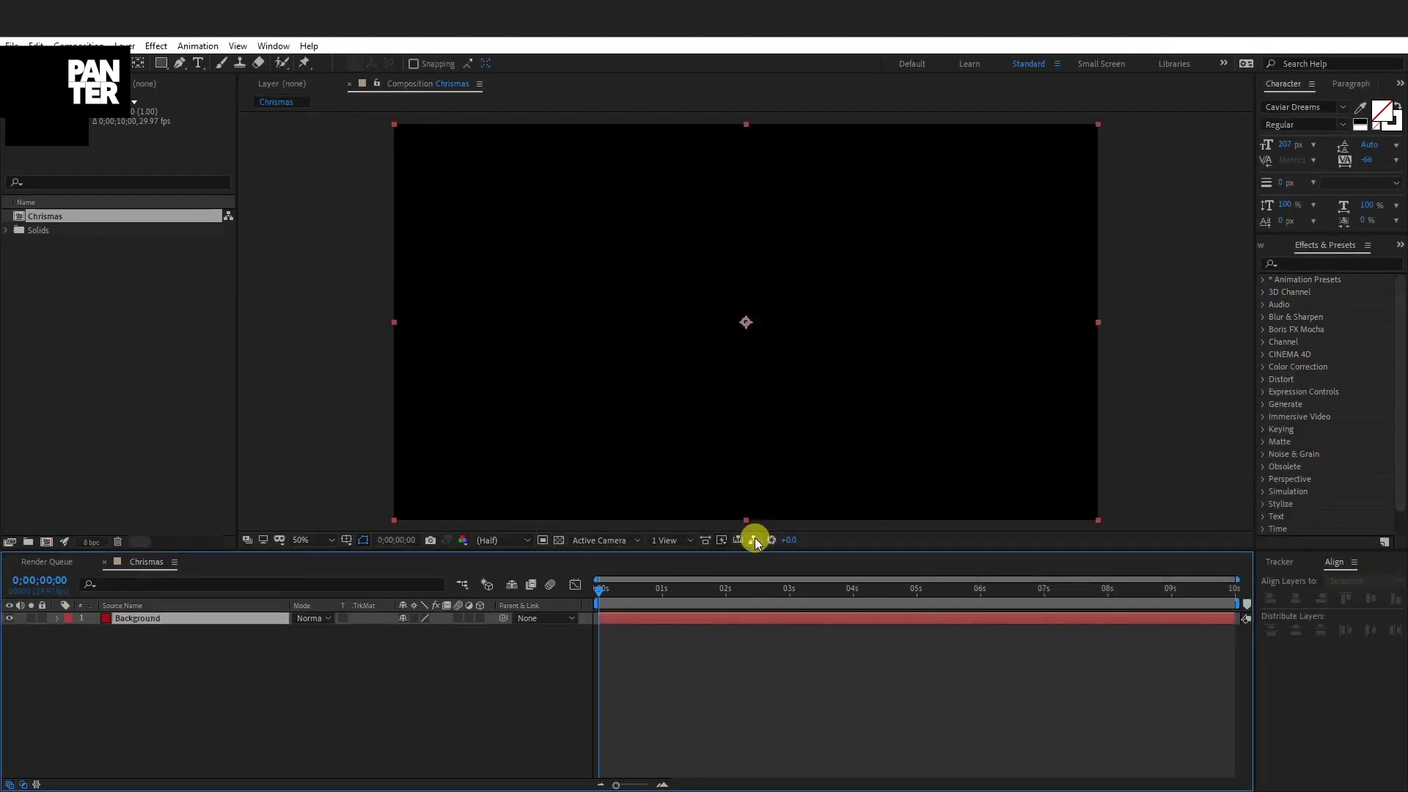
# Set the Pen tool to no fill and a white 20 px stroke, then place the first point at the top-left
pyautogui.click(181, 65)
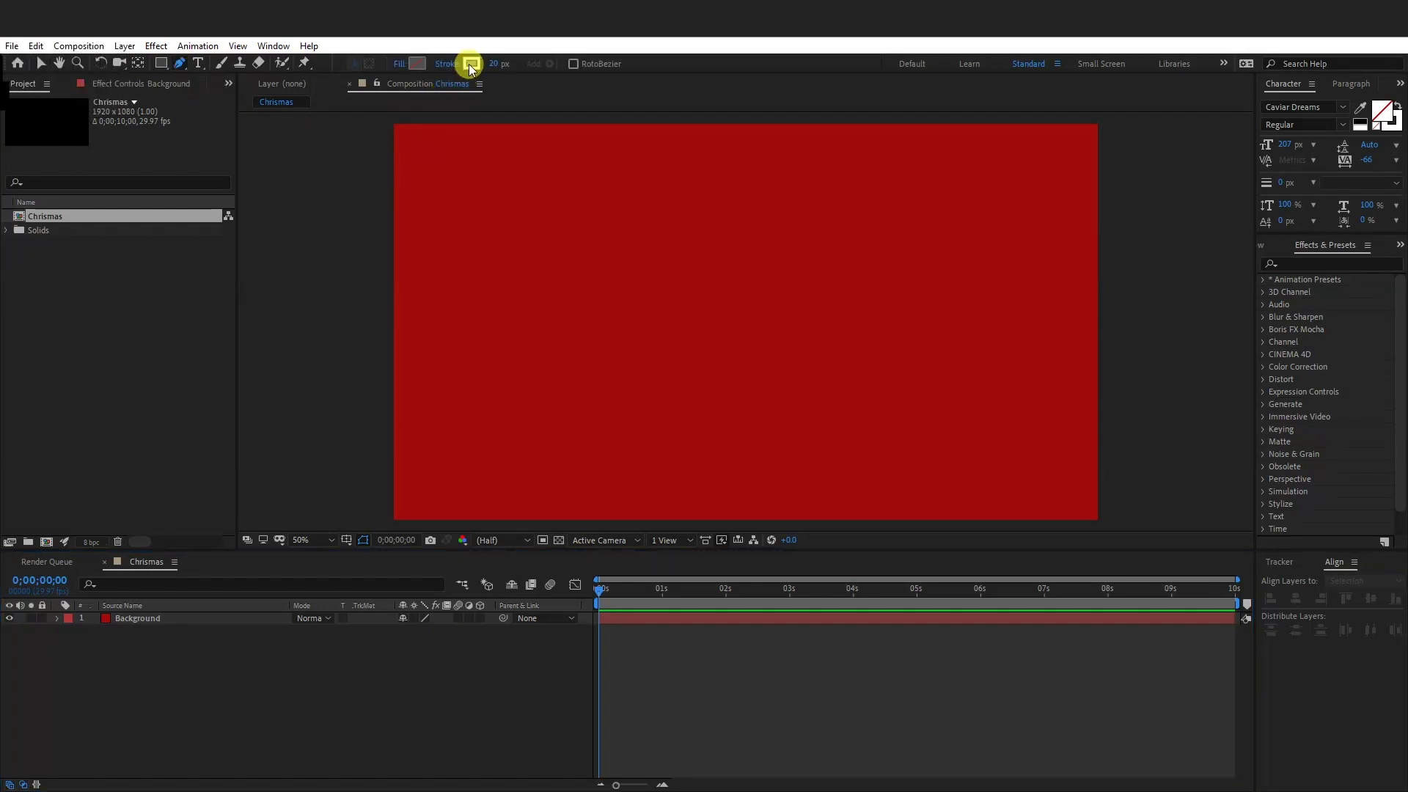
pyautogui.click(400, 66)
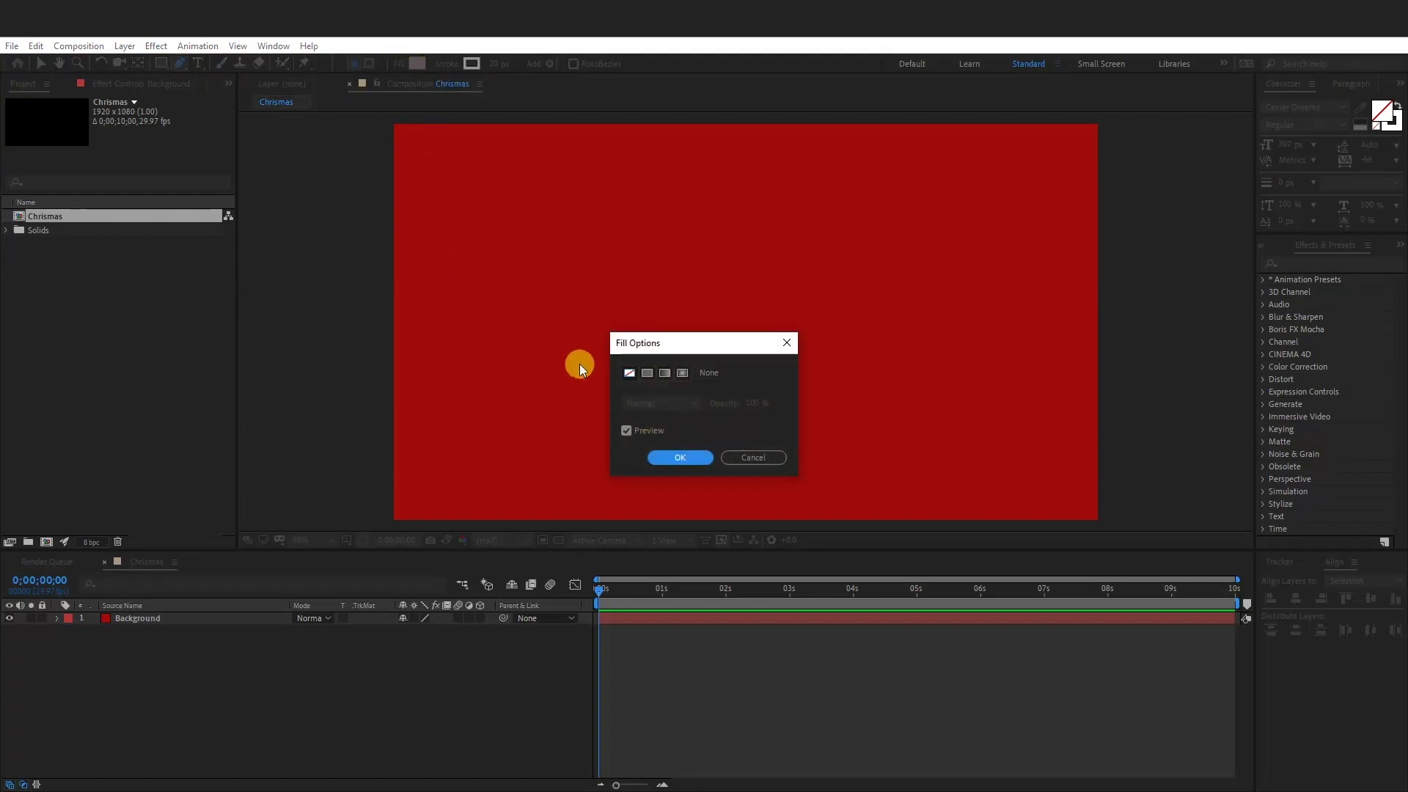
pyautogui.click(679, 459)
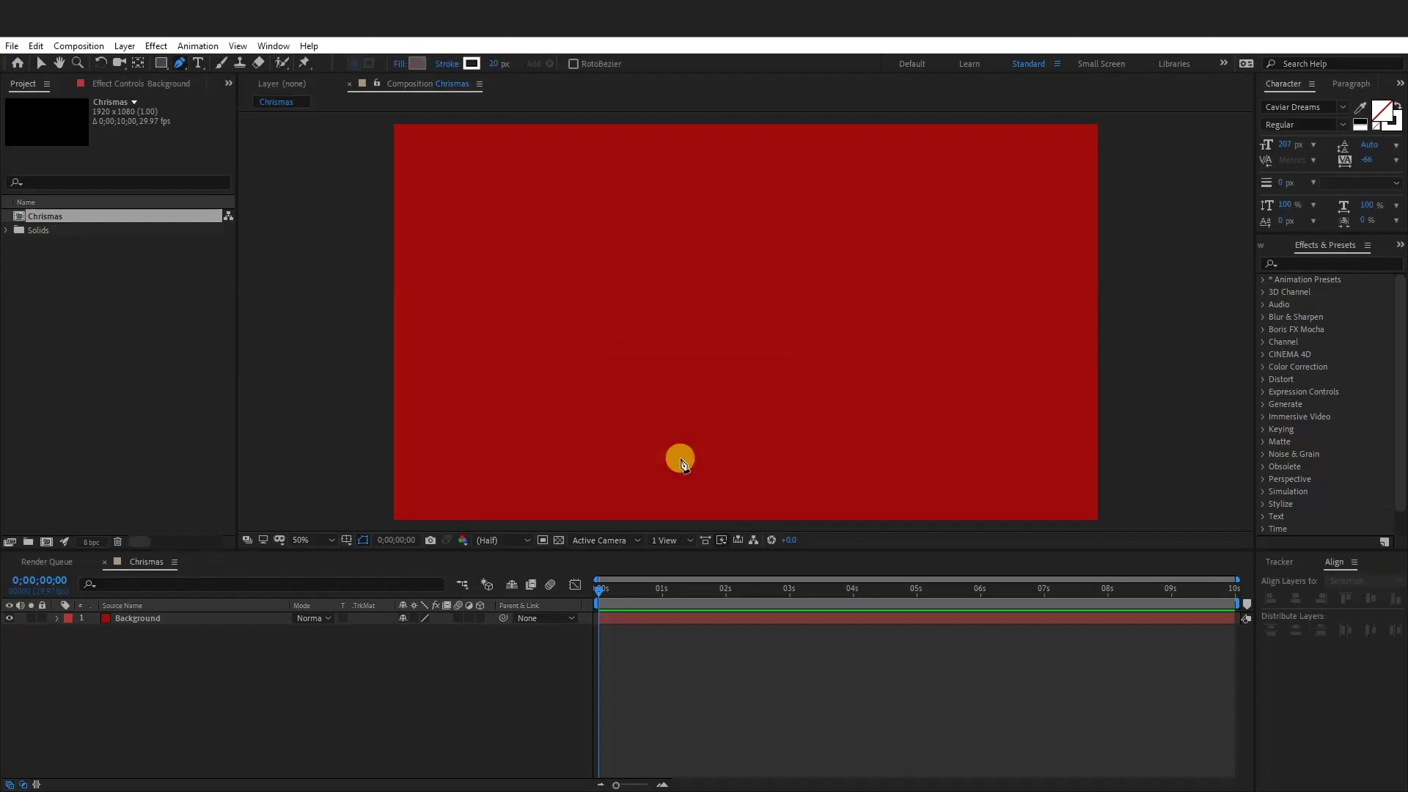
pyautogui.click(472, 63)
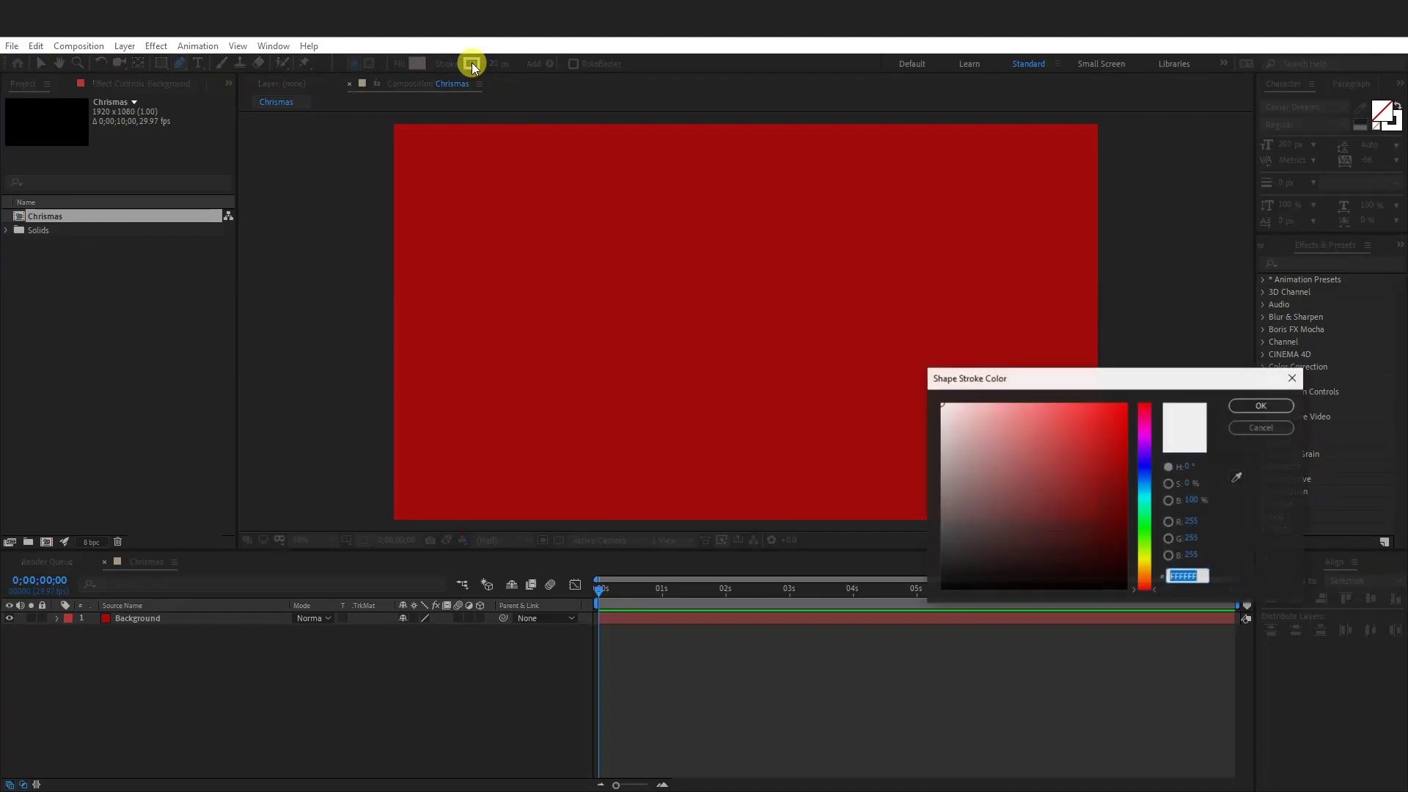
pyautogui.click(1269, 406)
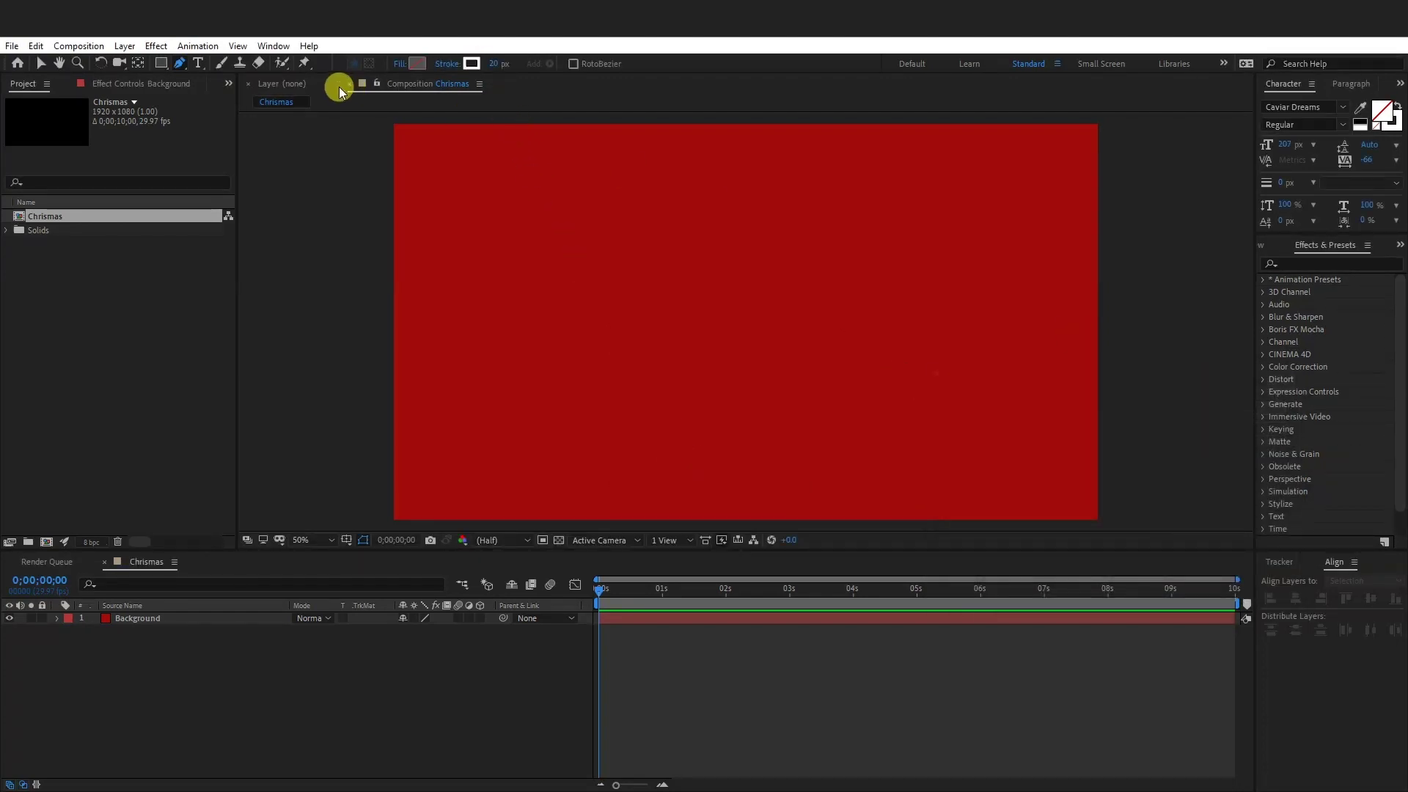
pyautogui.click(402, 122)
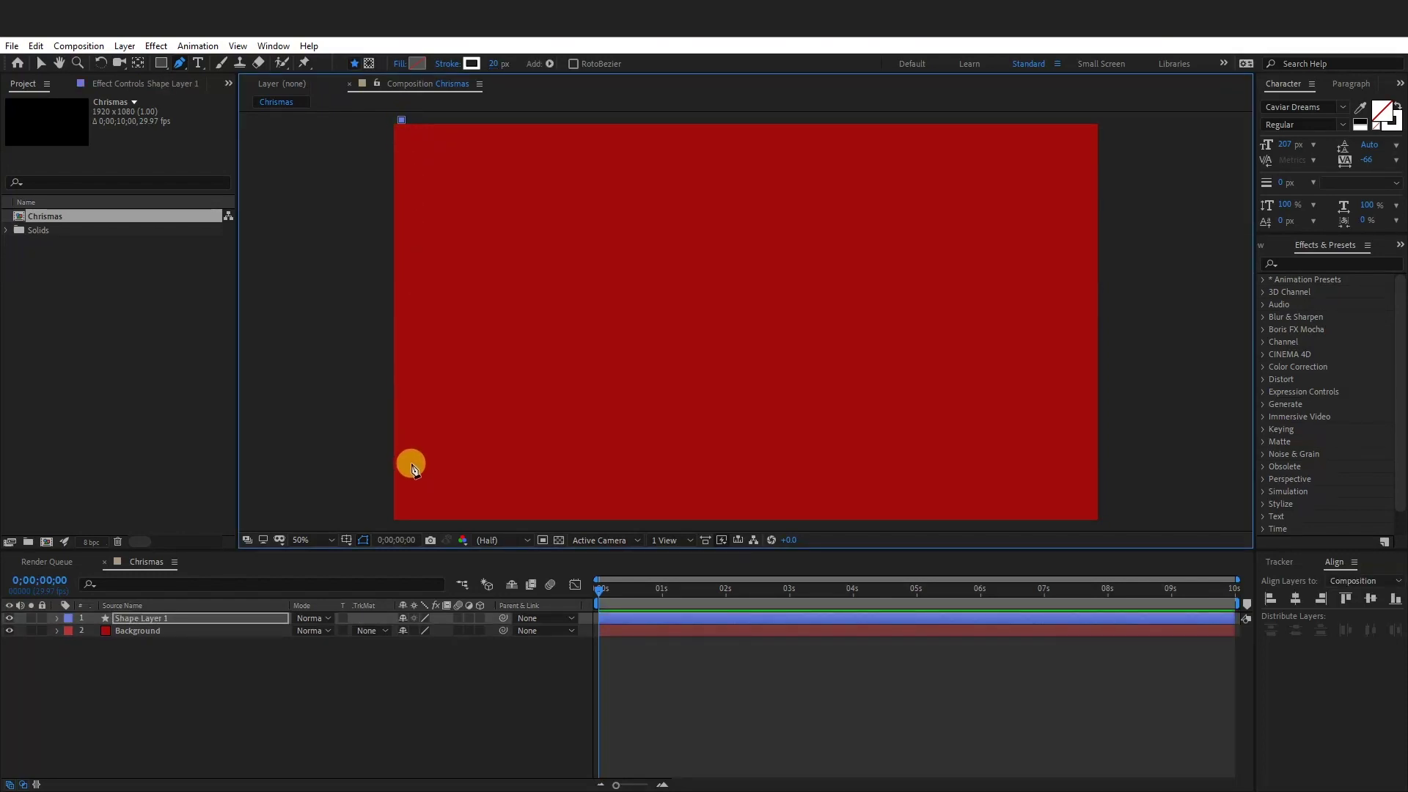
# Complete the vertical white line down the left edge and nudge it slightly right
pyautogui.click(400, 524)
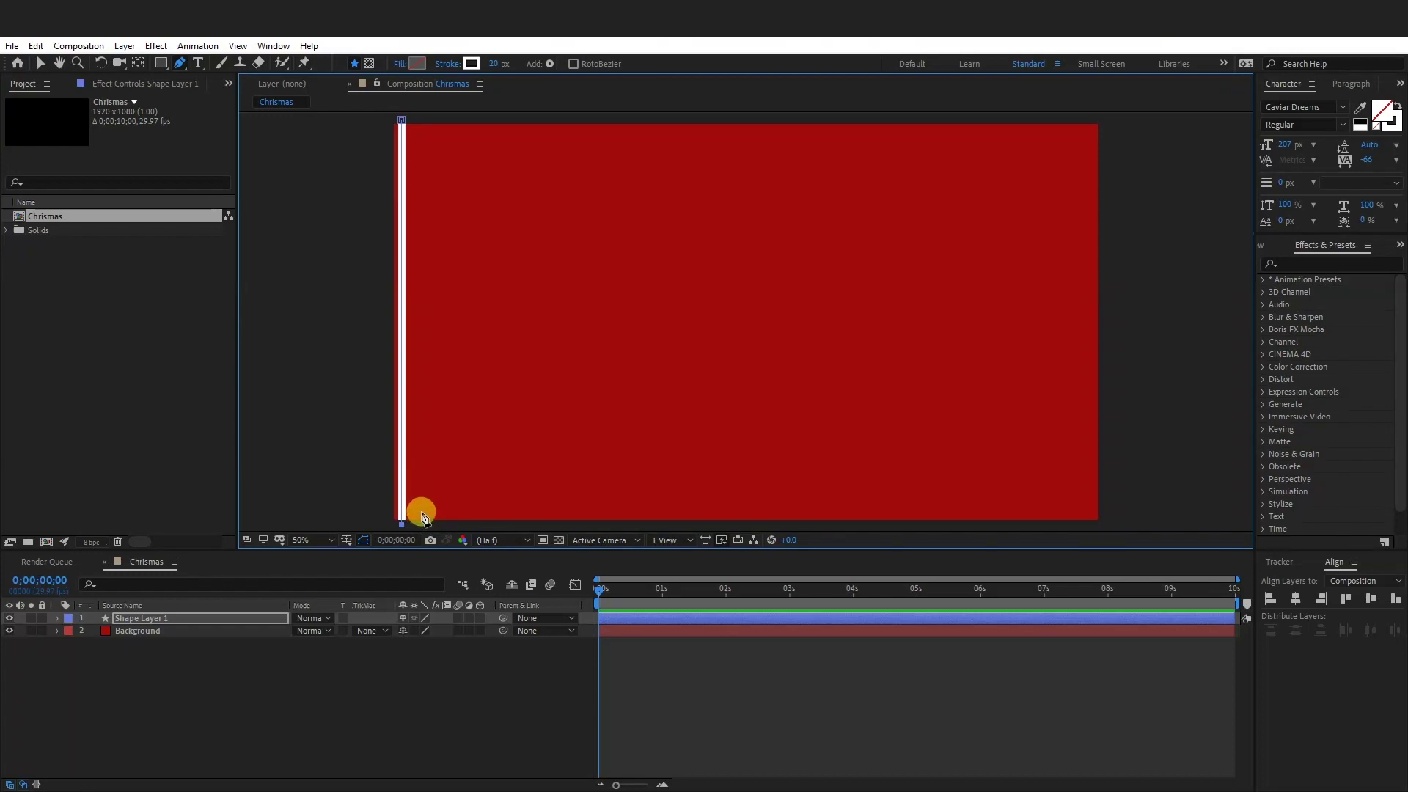
pyautogui.click(43, 65)
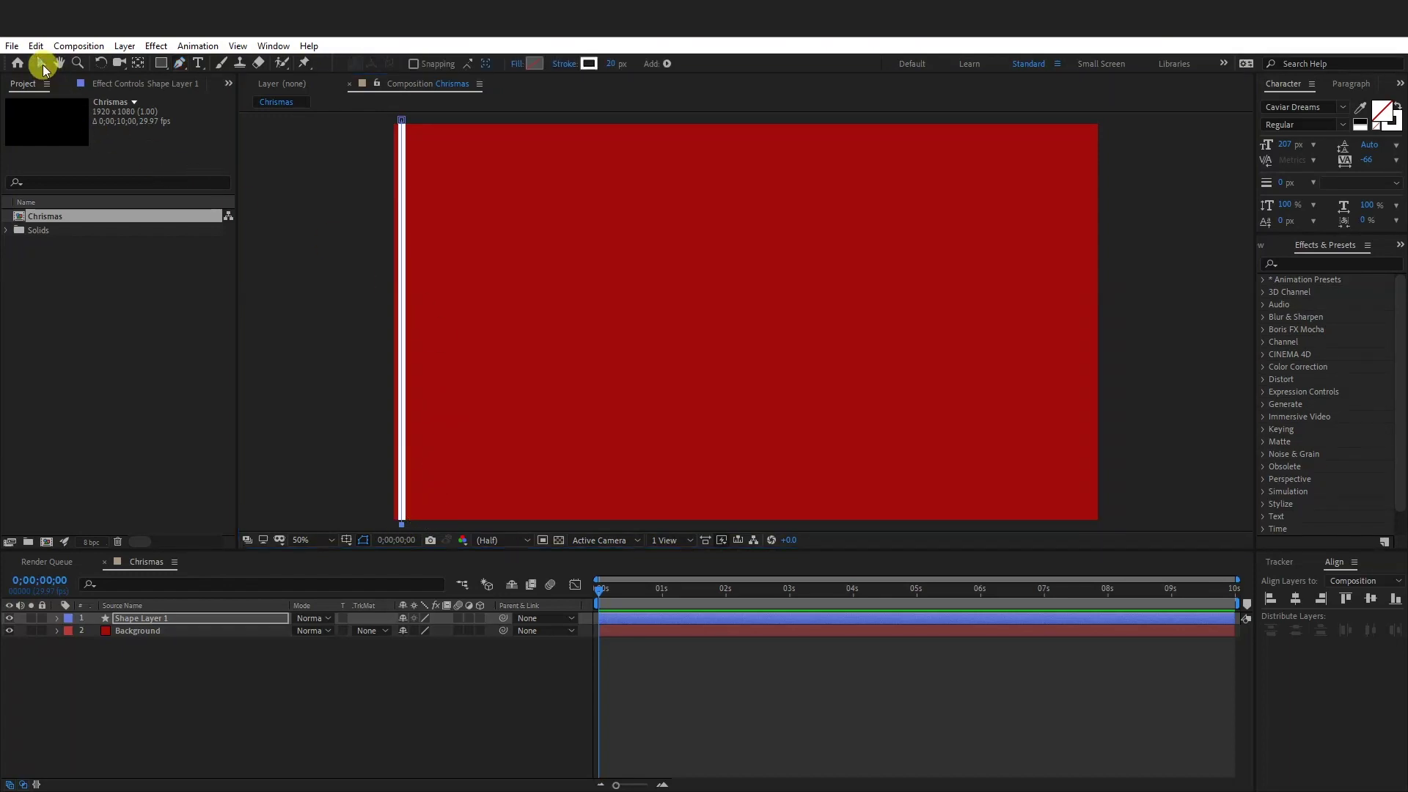
pyautogui.moveTo(399, 266); pyautogui.dragTo(403, 273)
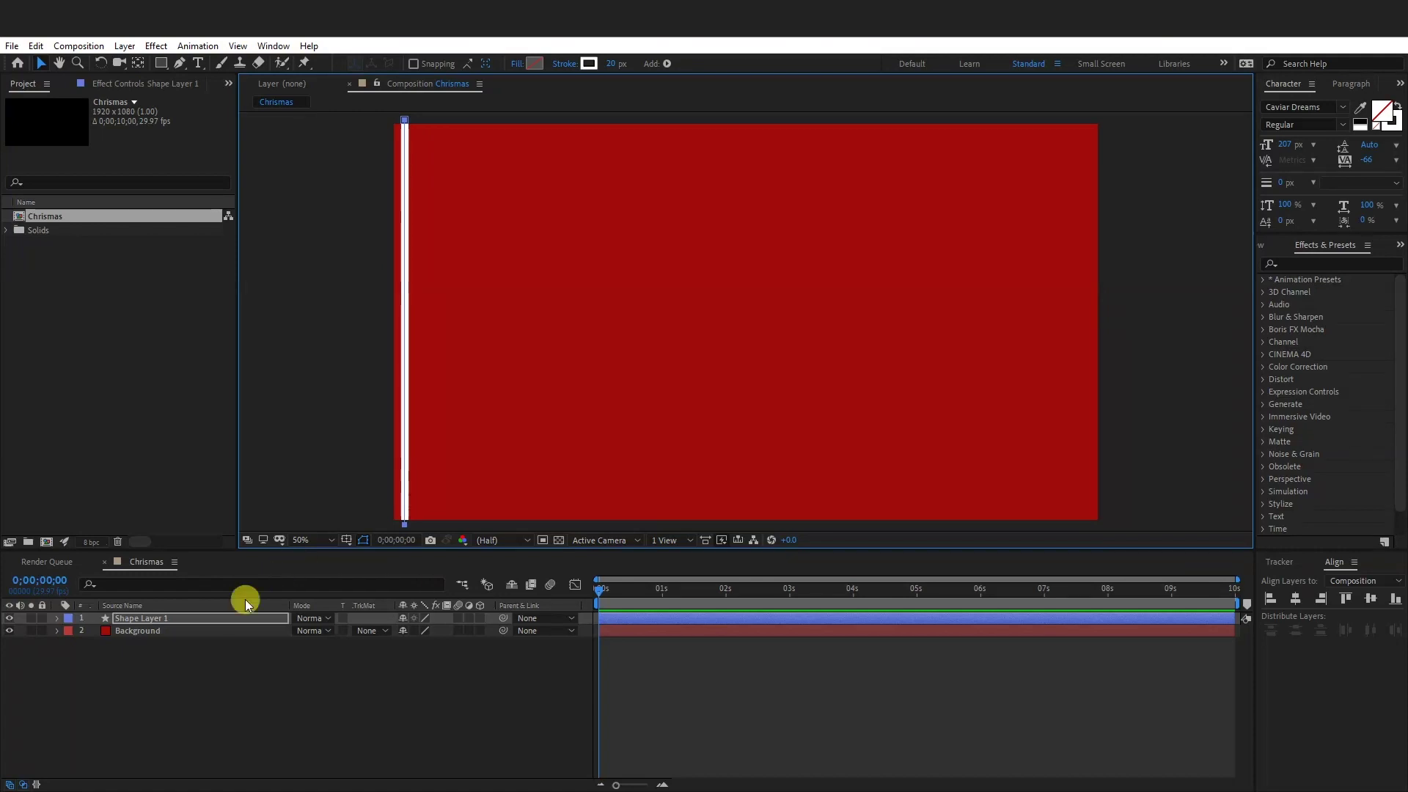
pyautogui.rightClick(156, 617)
# Rename Shape Layer 1 to Lines
pyautogui.click(203, 607)
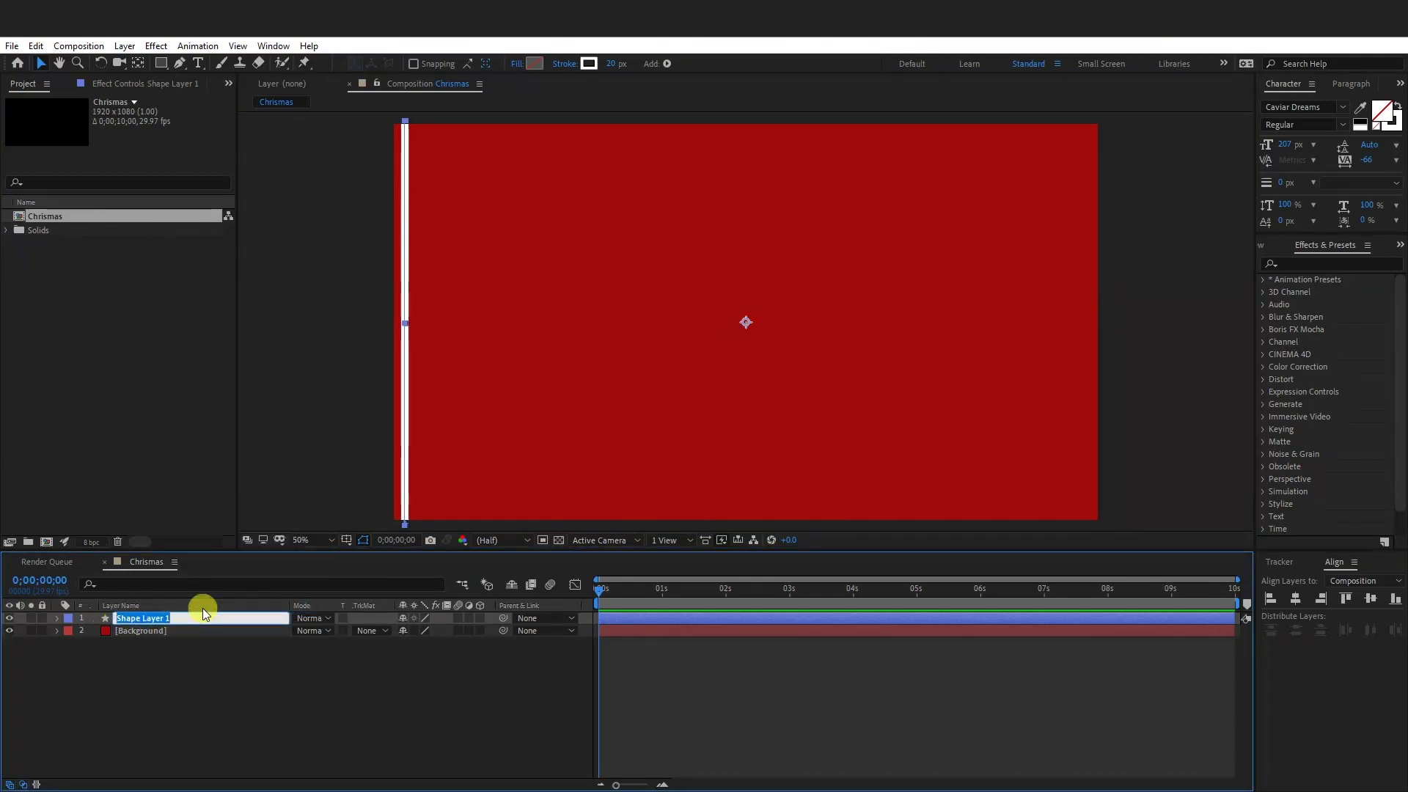
pyautogui.write('Lines')
pyautogui.press('Return')
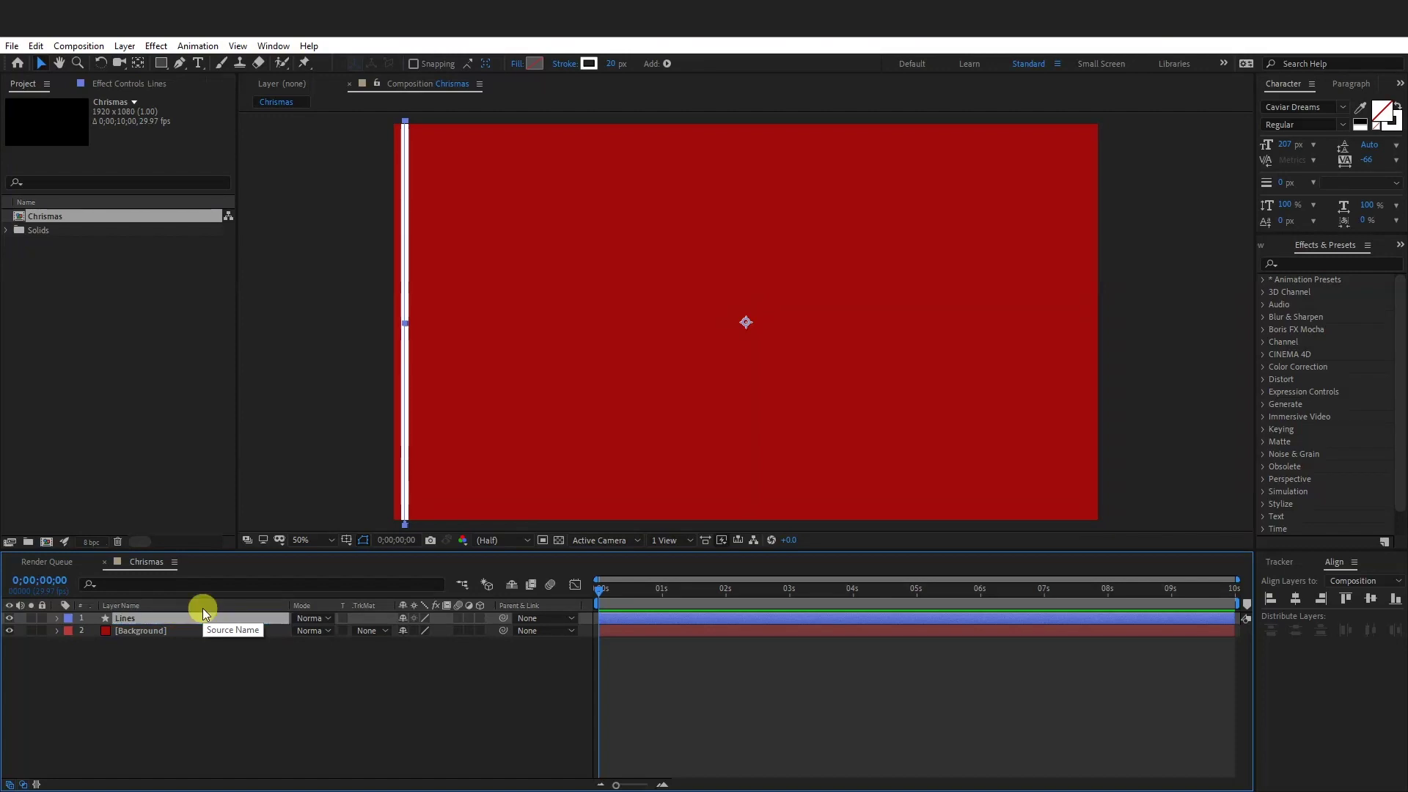
# Add a Repeater to Lines and raise its Copies to 147 to stripe the whole frame
pyautogui.click(57, 619)
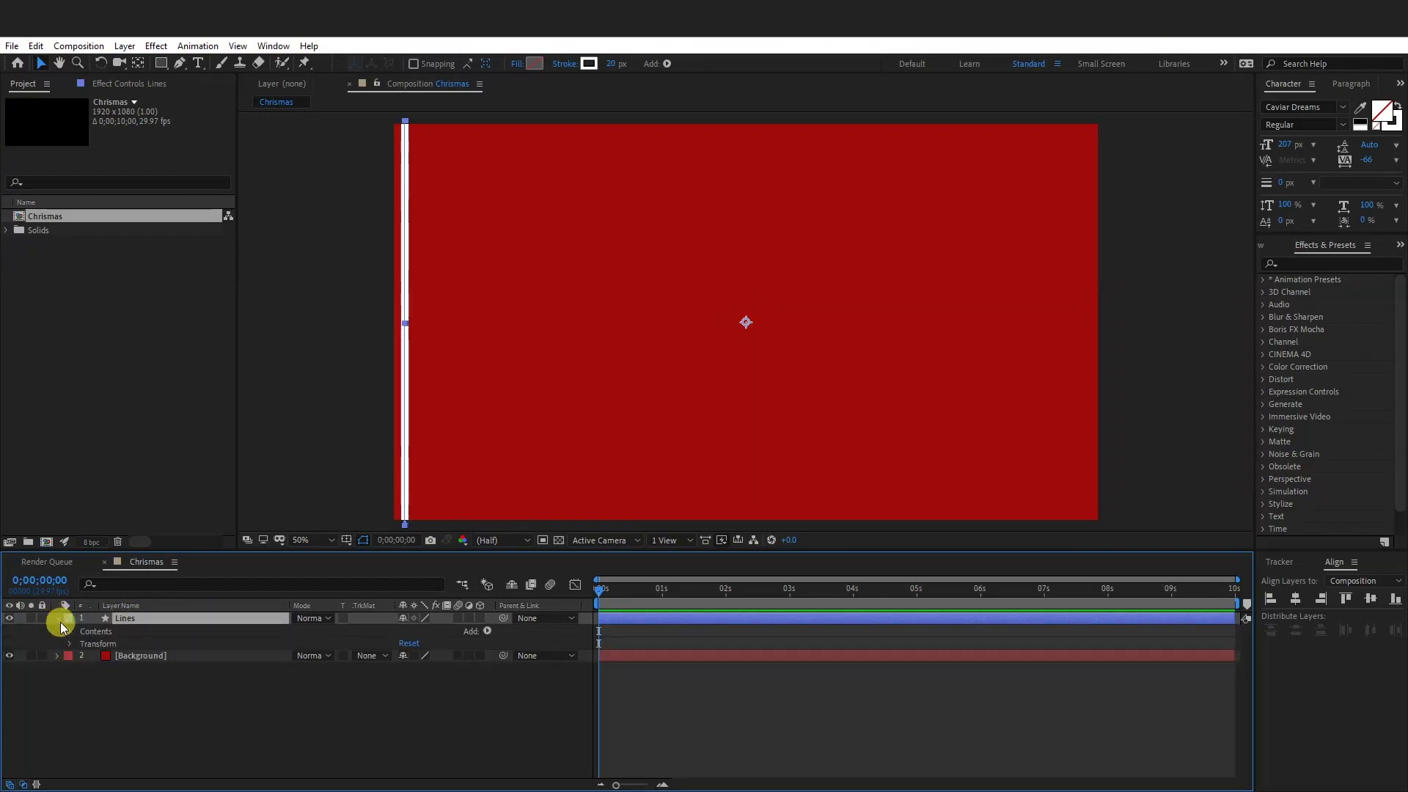
pyautogui.click(488, 632)
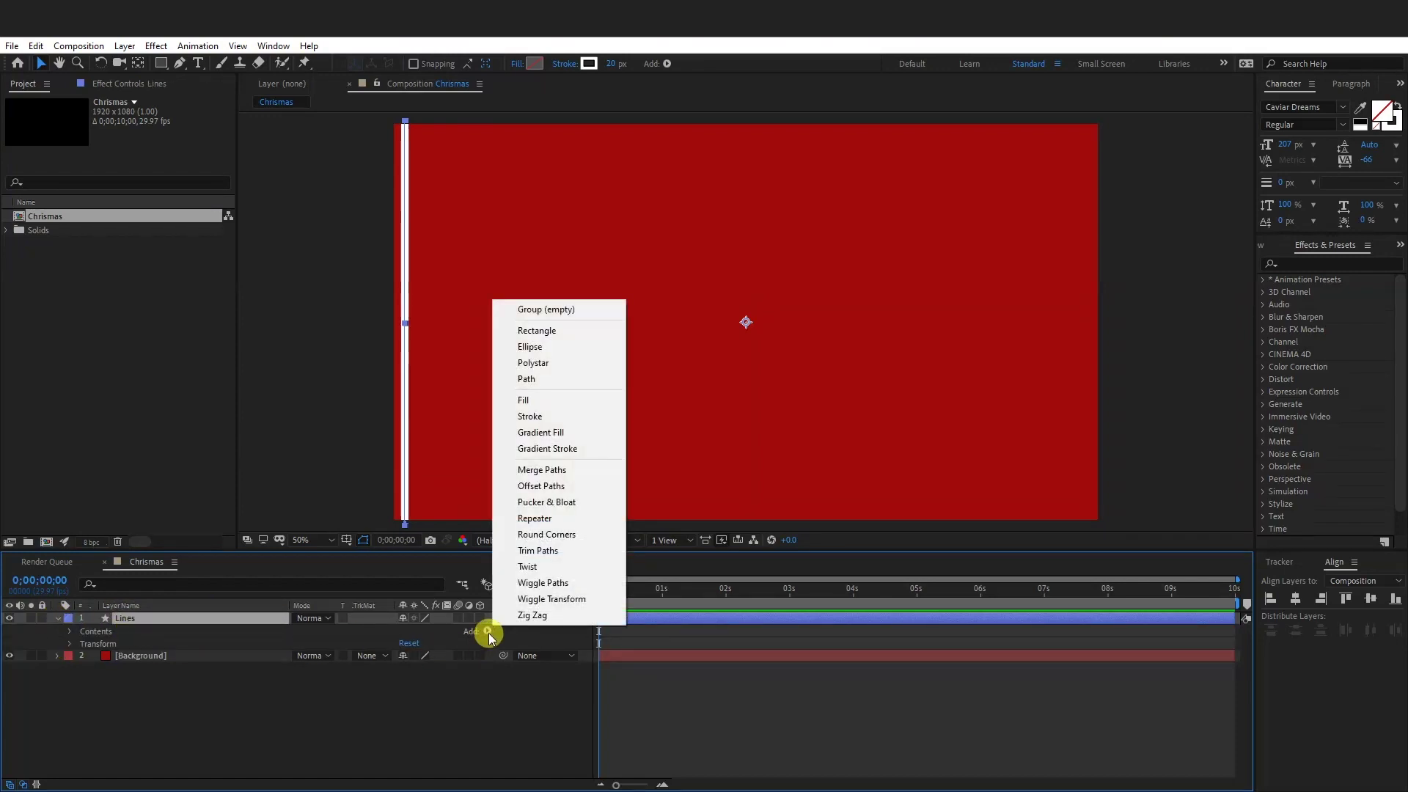
pyautogui.click(555, 519)
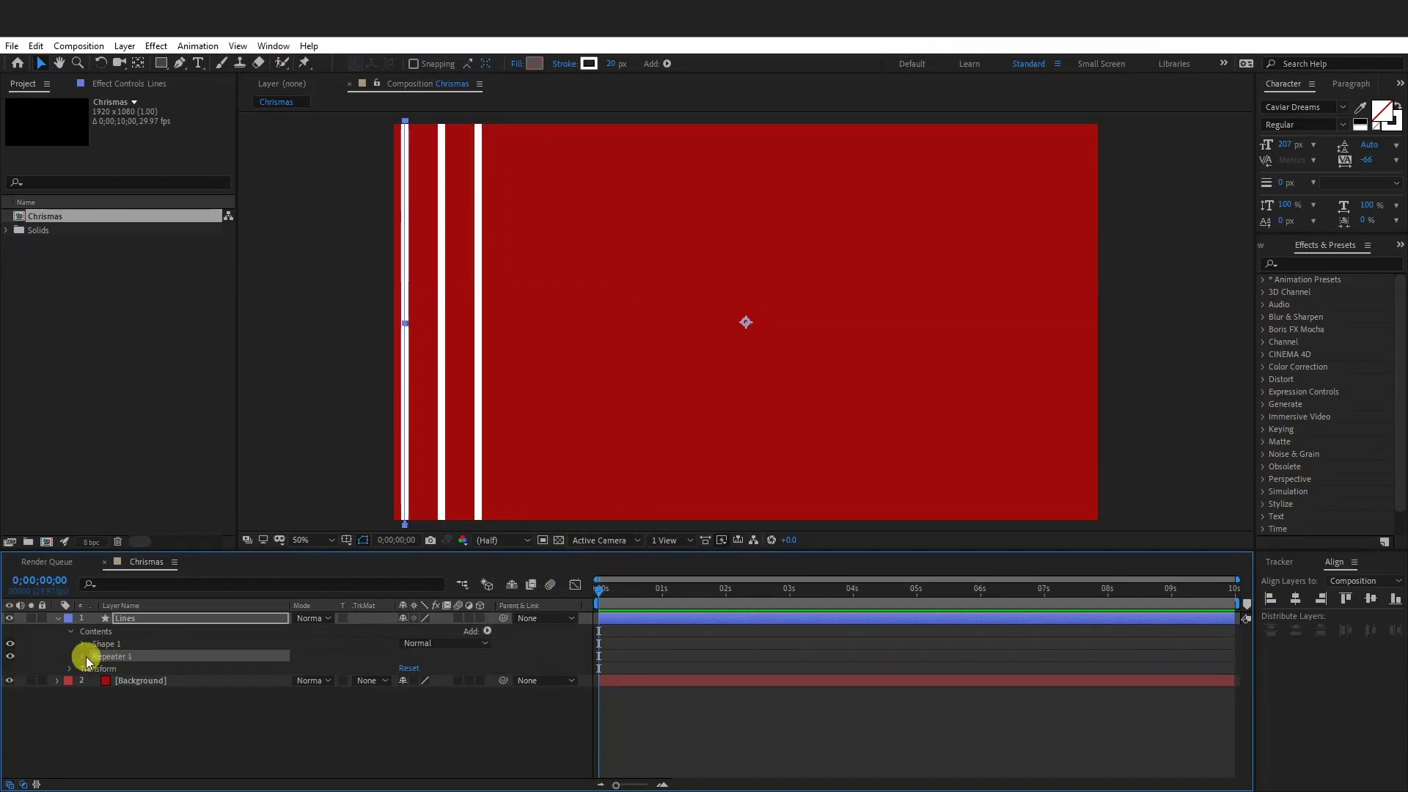
pyautogui.click(83, 657)
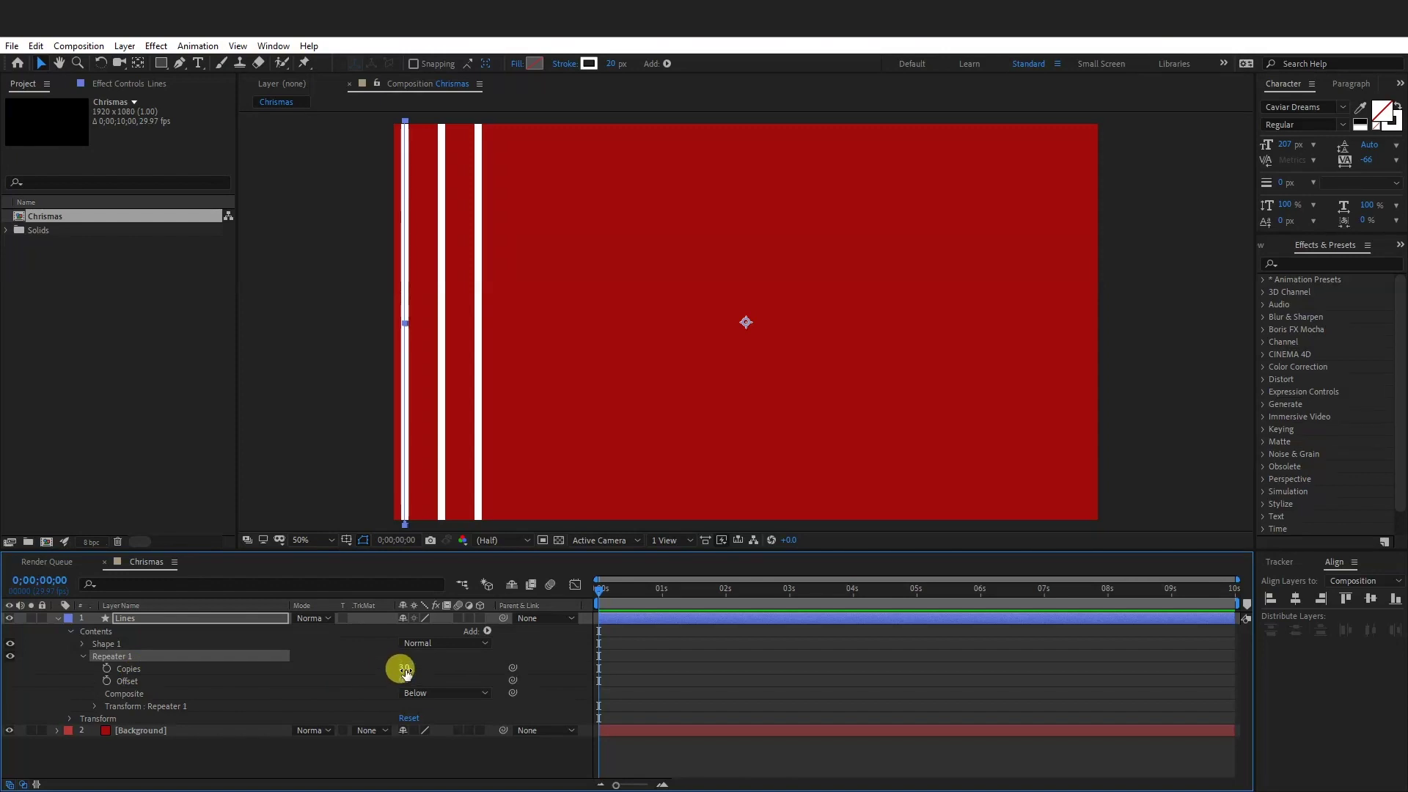
pyautogui.moveTo(405, 672); pyautogui.dragTo(512, 671)
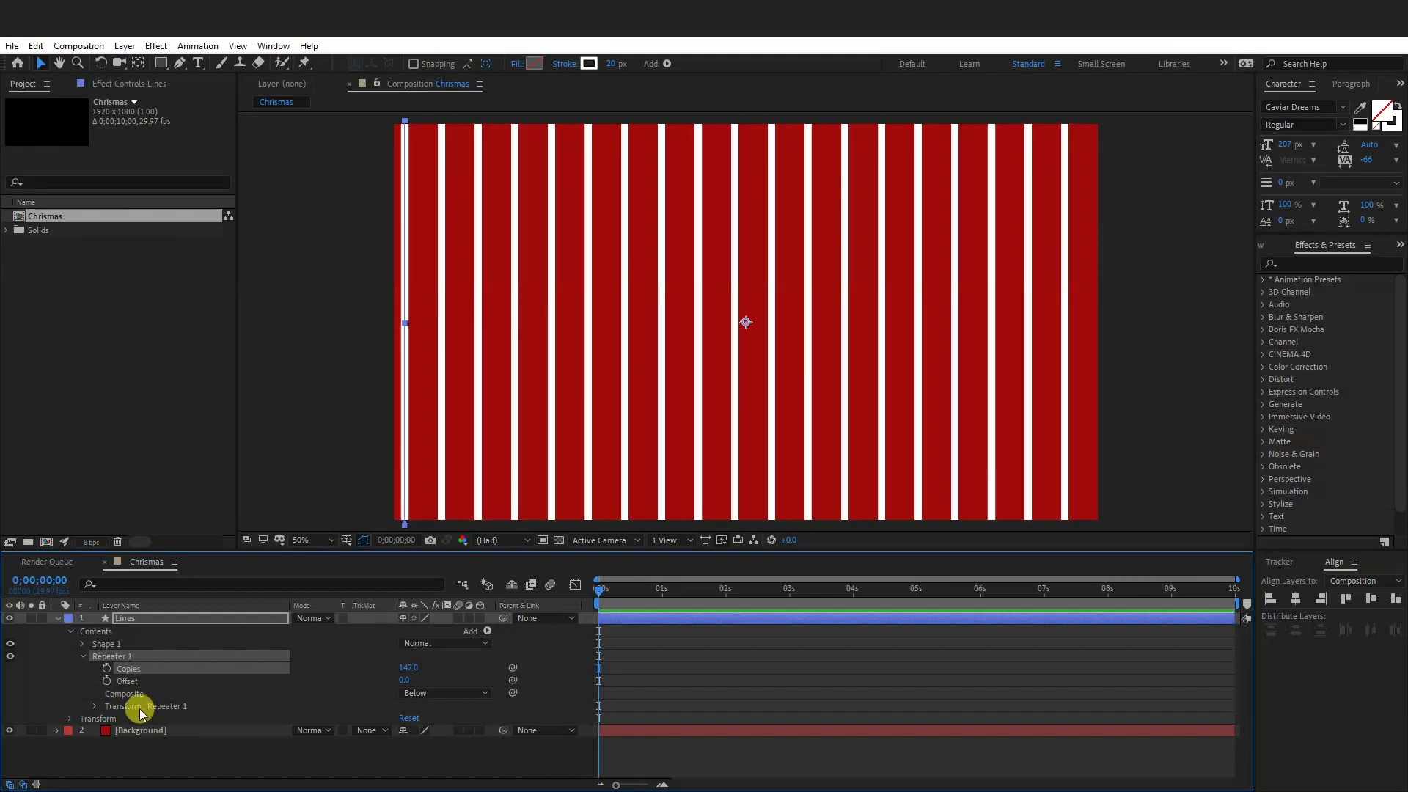
# Lower the Repeater's Transform Position X to 42 for tightly packed stripes
pyautogui.click(94, 706)
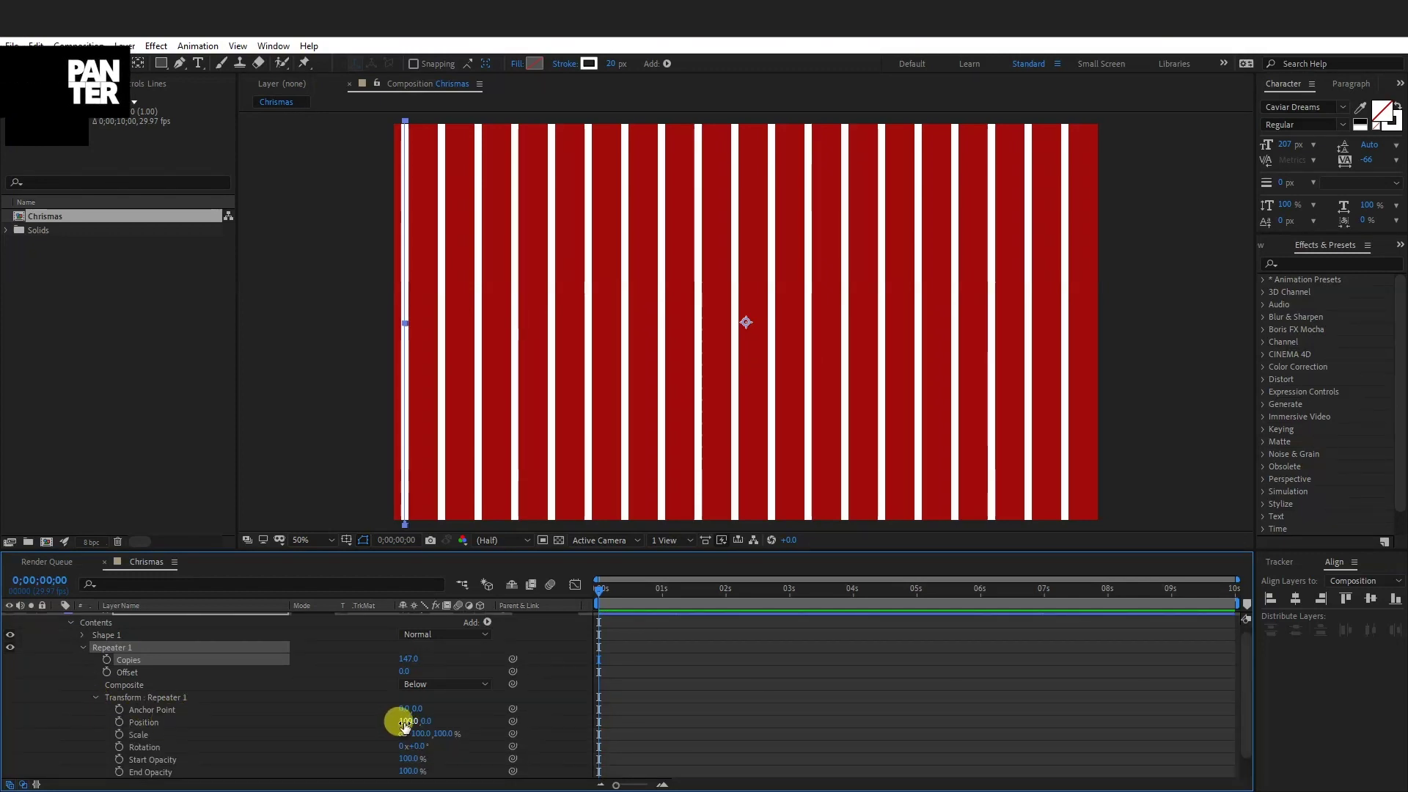
pyautogui.moveTo(400, 722); pyautogui.dragTo(371, 704)
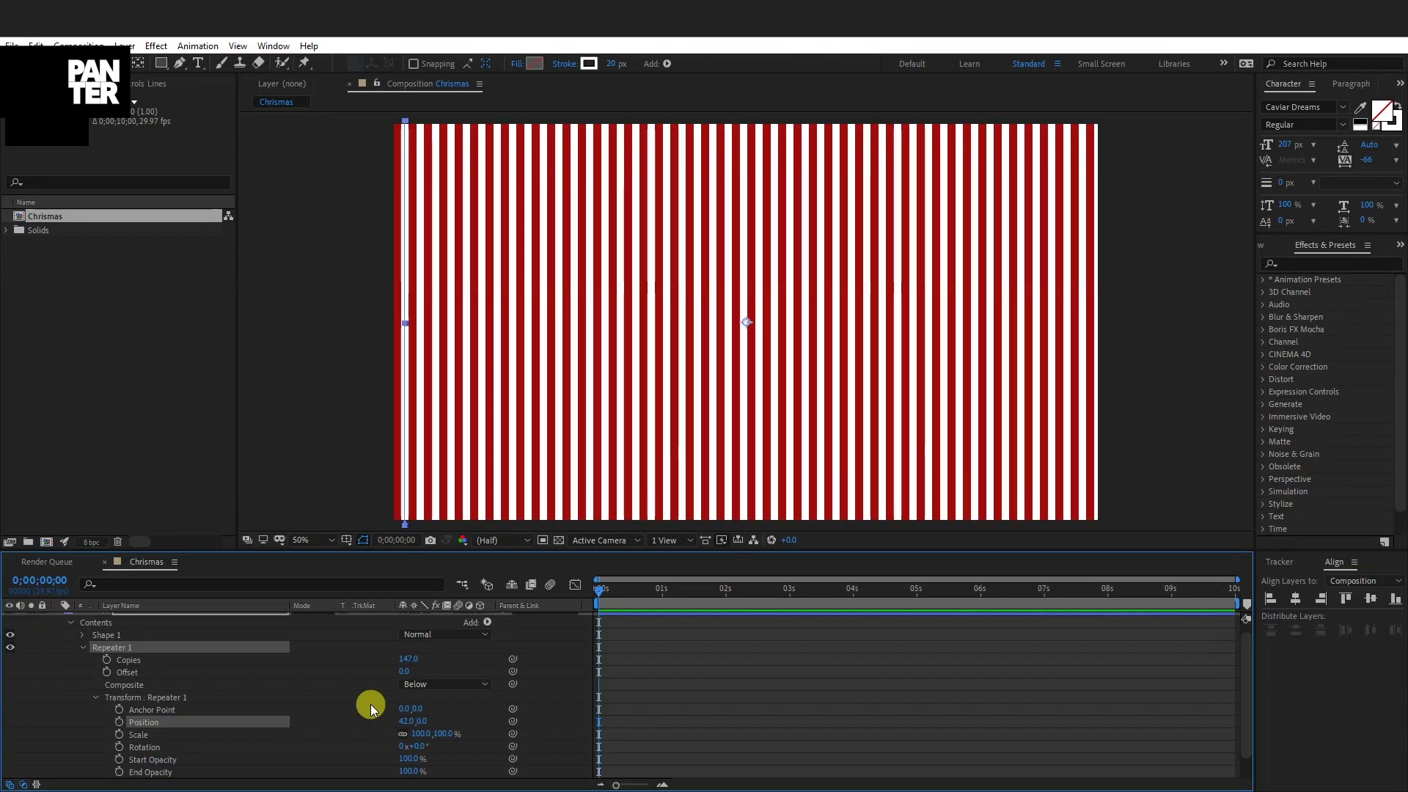
pyautogui.scroll(1, 367, 719)
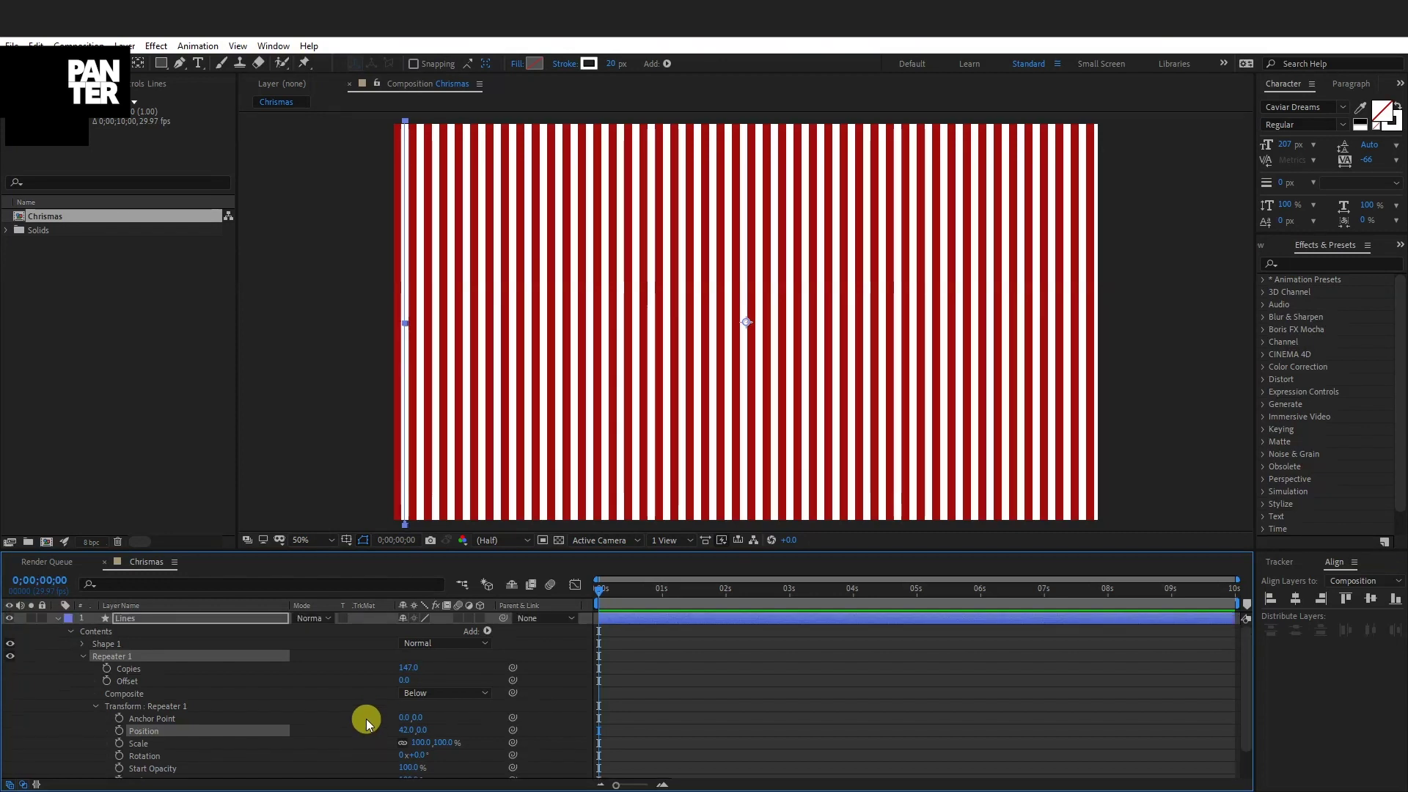
# Keyframe Lines Position from 960,540 at 0s to about 140,540 at the comp's end
pyautogui.click(71, 630)
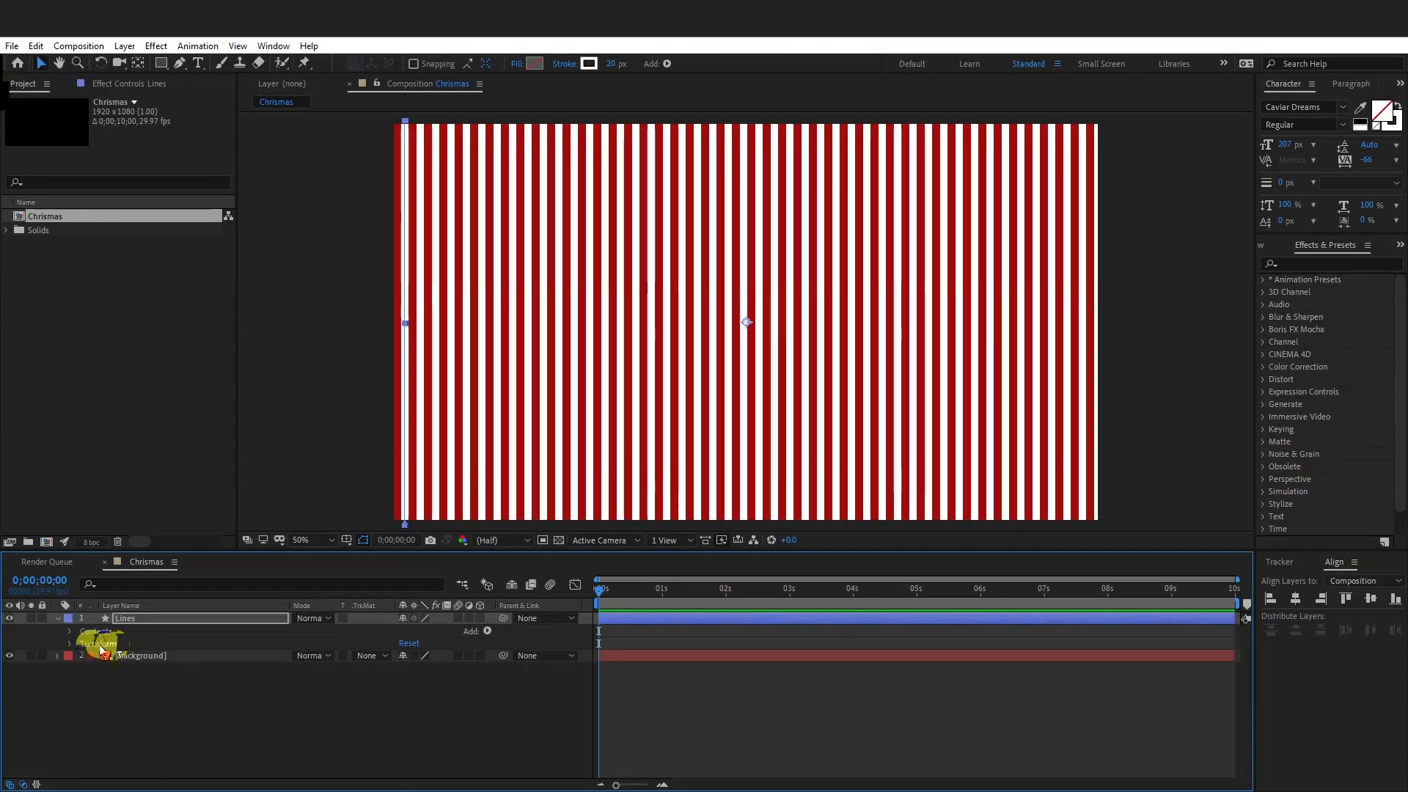
pyautogui.click(69, 644)
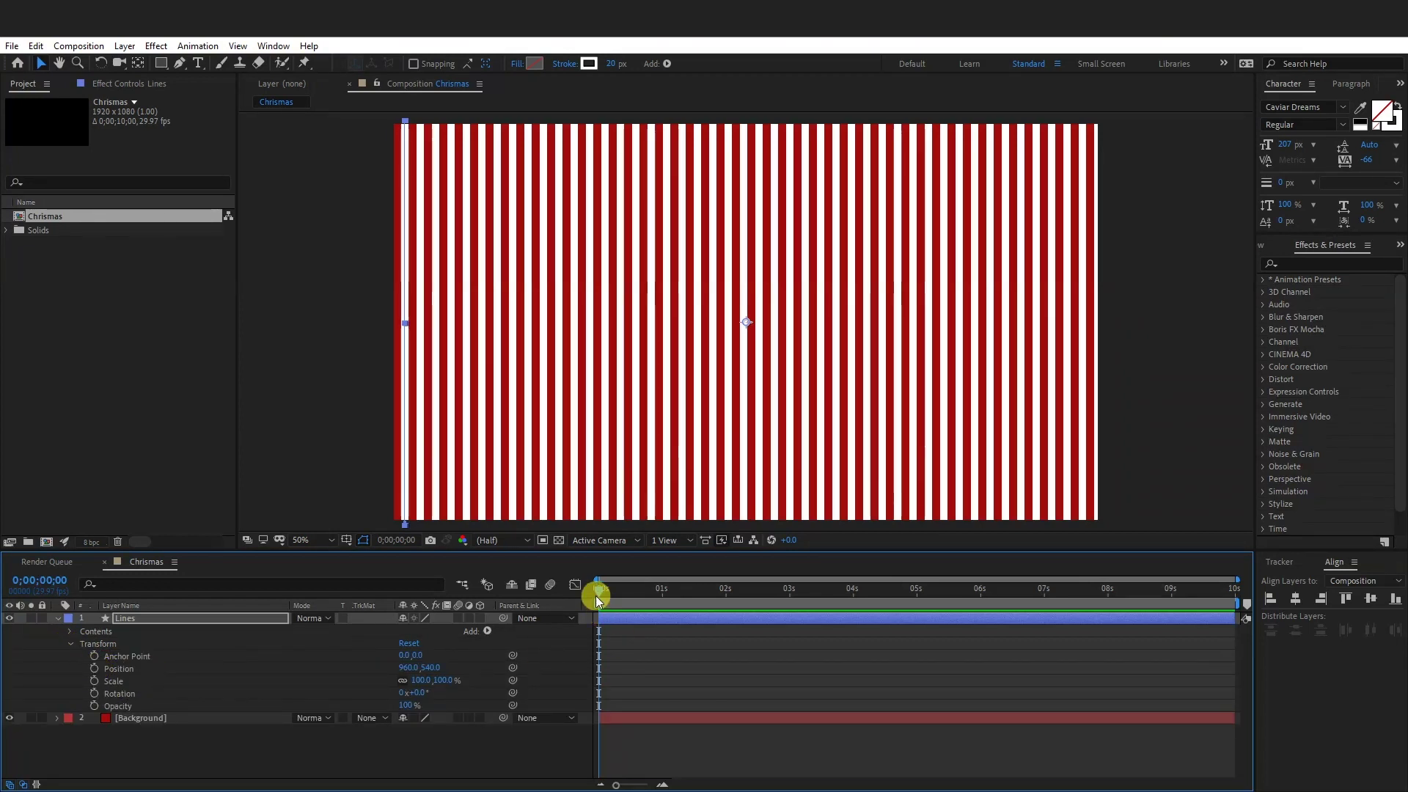
pyautogui.moveTo(597, 592)
pyautogui.mouseDown()
pyautogui.moveTo(648, 591)
pyautogui.moveTo(611, 591)
pyautogui.mouseUp()
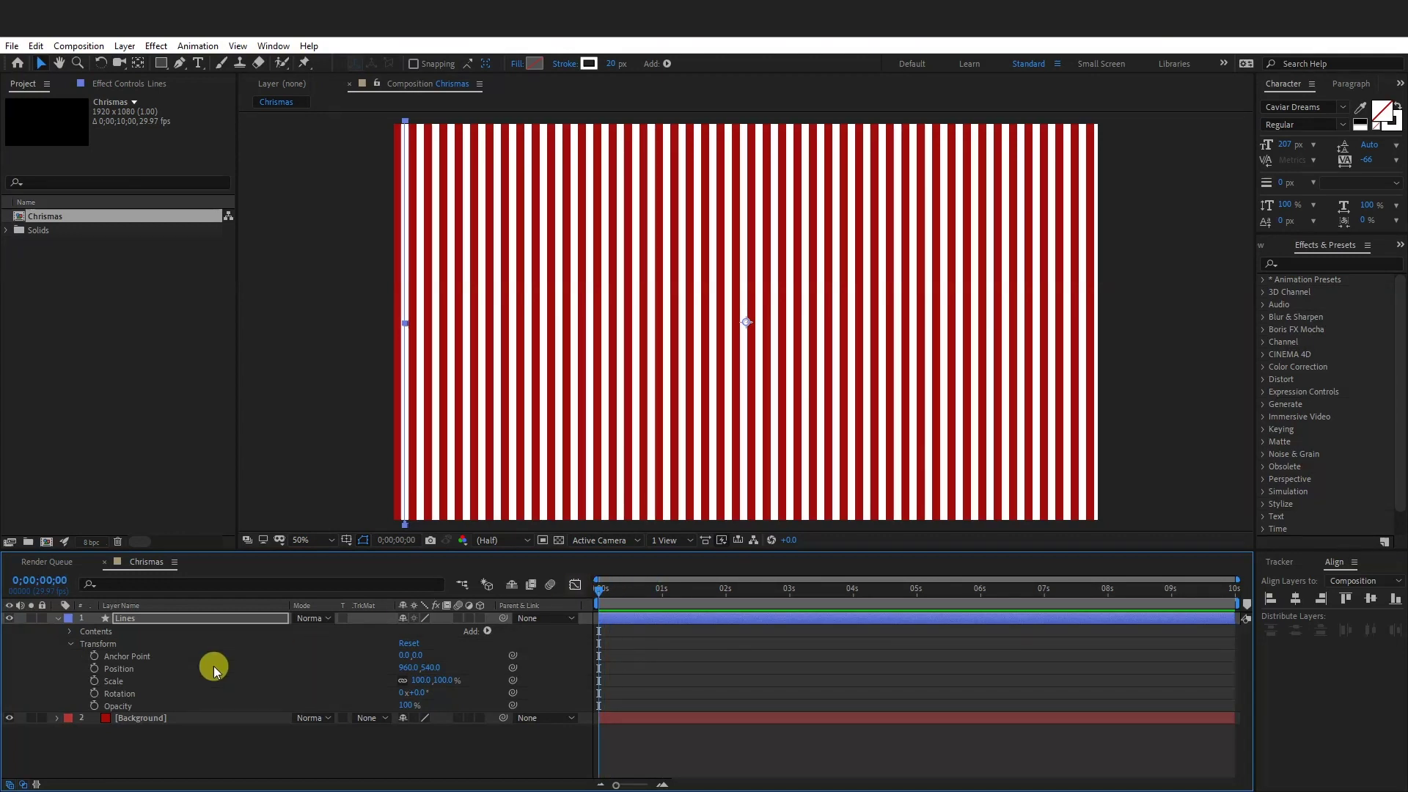
pyautogui.click(95, 669)
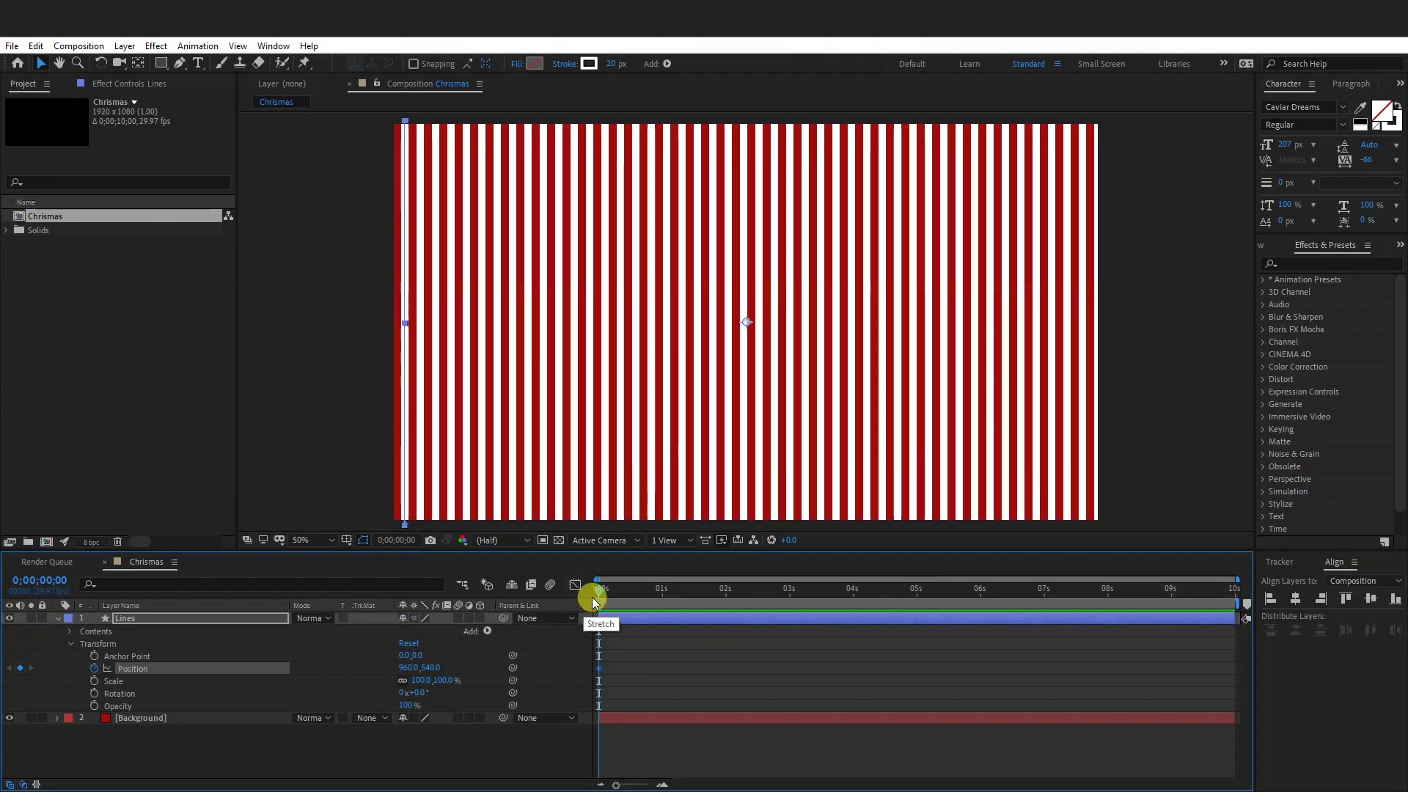
pyautogui.moveTo(598, 591); pyautogui.dragTo(1238, 599)
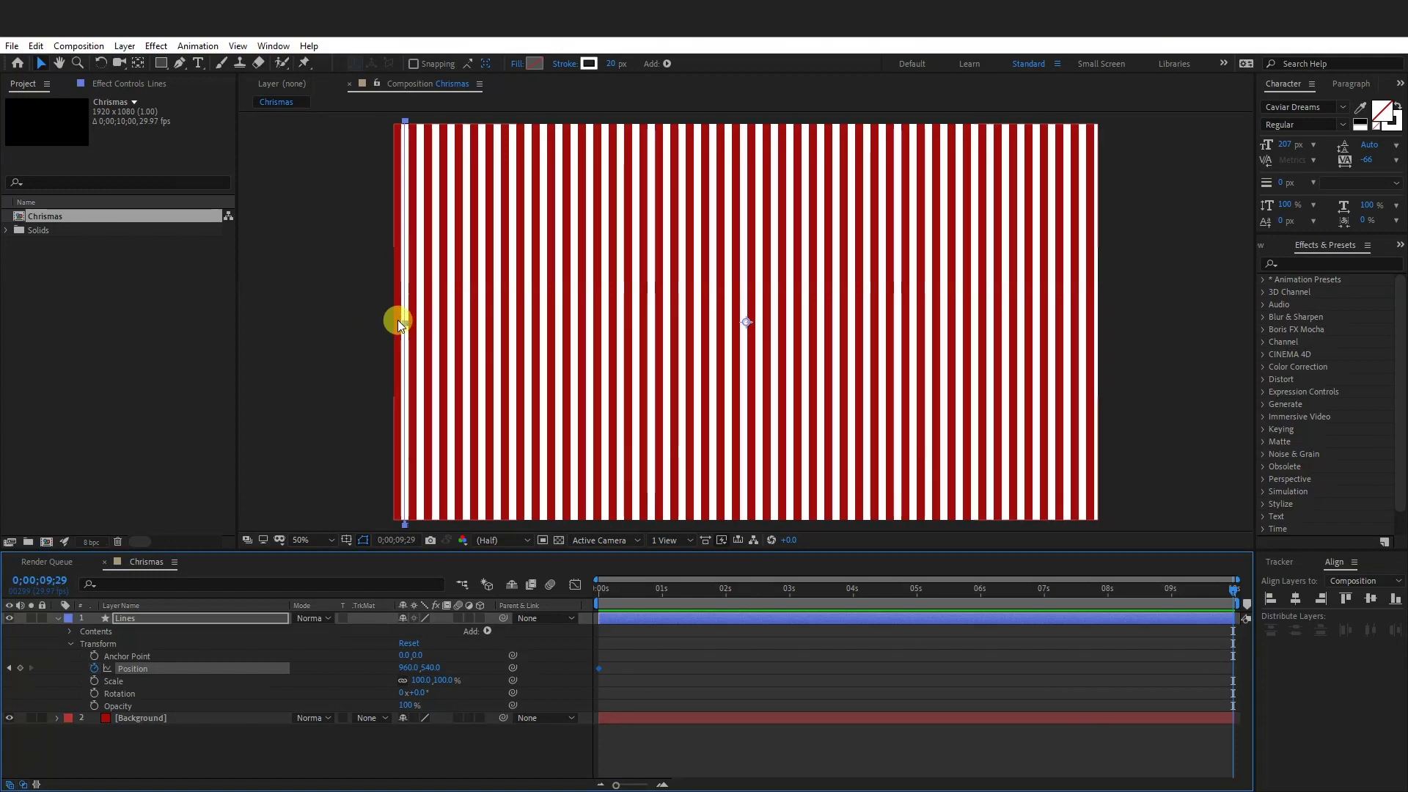
pyautogui.moveTo(403, 336); pyautogui.dragTo(103, 358)
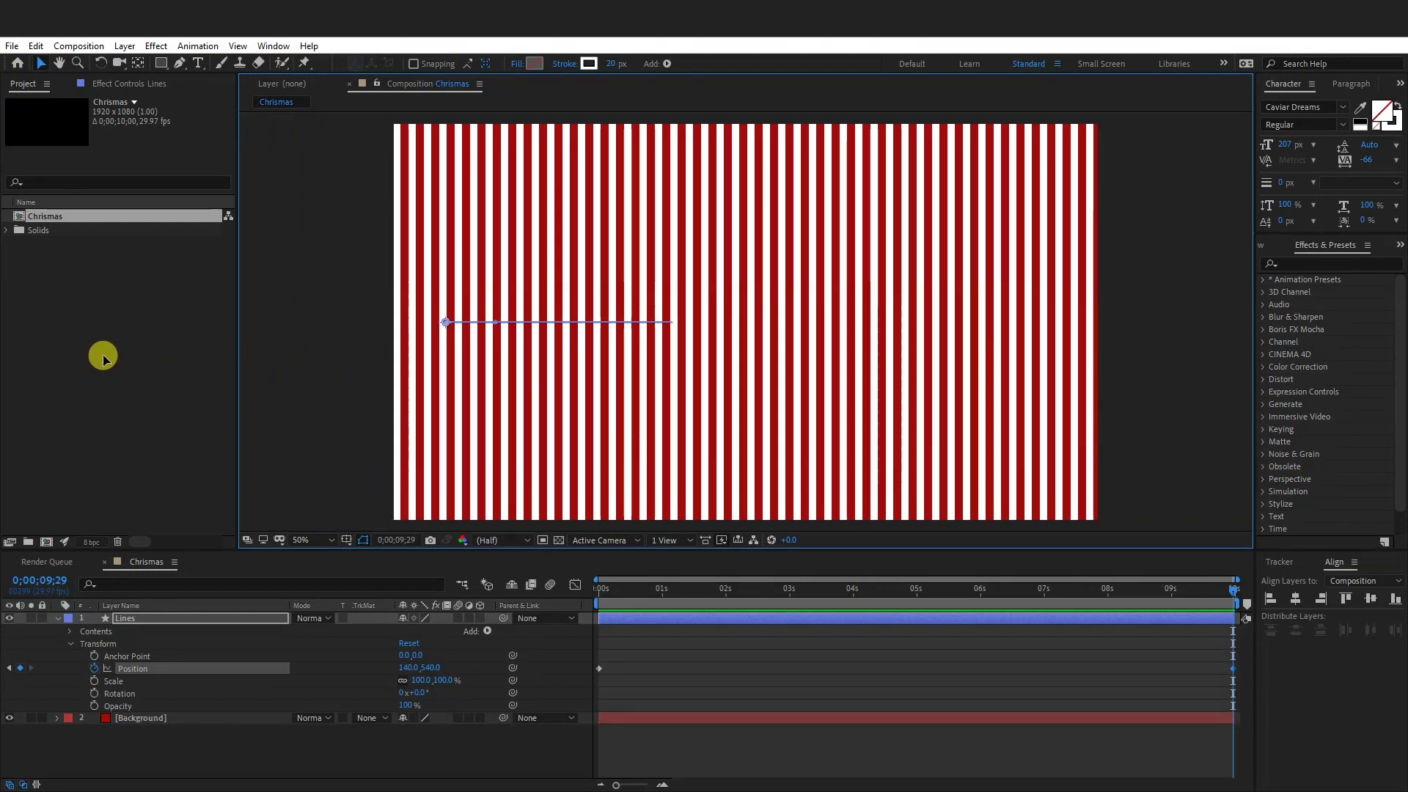
pyautogui.moveTo(1232, 591); pyautogui.dragTo(586, 616)
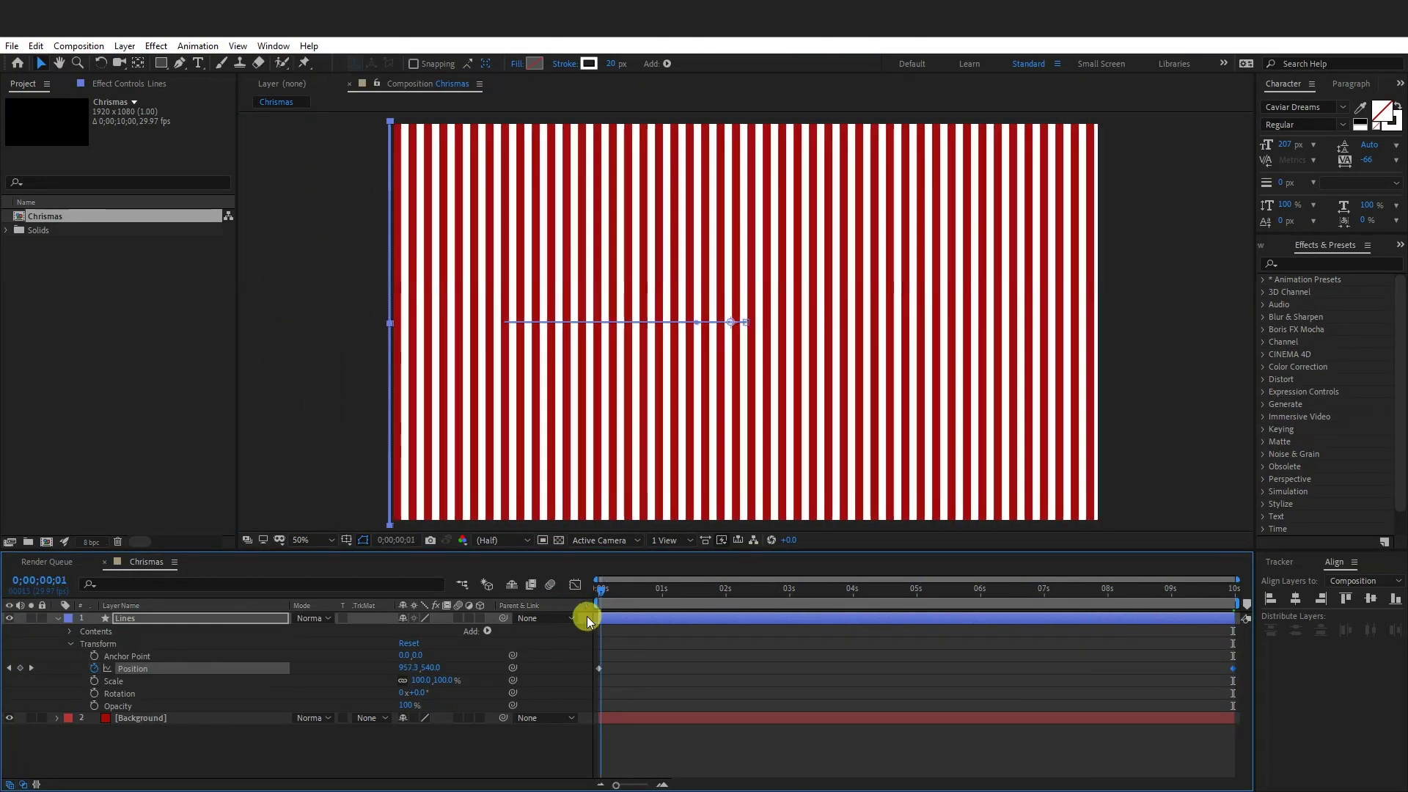
pyautogui.click(36, 701)
# Select both the Lines and Background layers for nesting
pyautogui.click(57, 618)
pyautogui.moveTo(355, 680); pyautogui.dragTo(130, 613)
pyautogui.rightClick(139, 624)
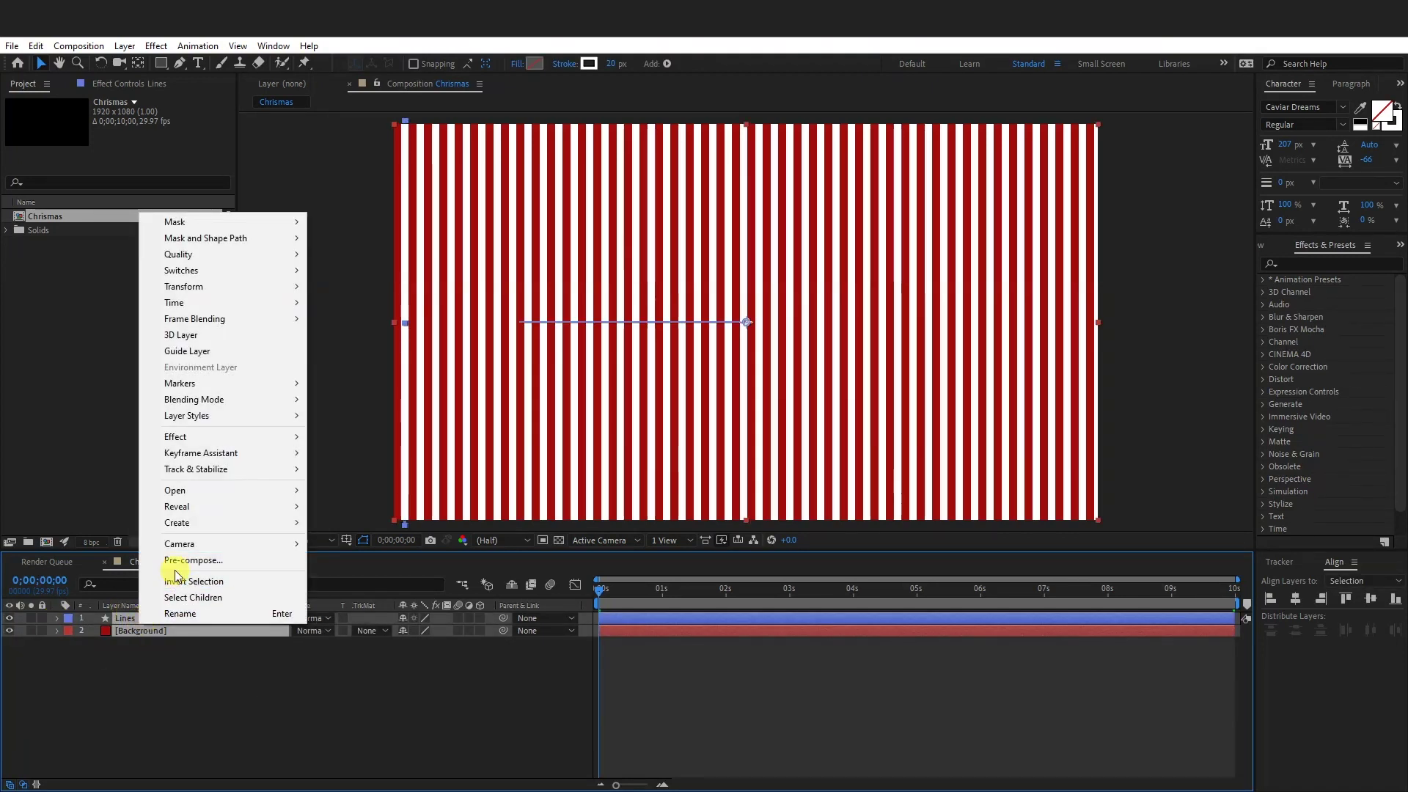
# Pre-compose Lines and Background into a new composition named Pattern
pyautogui.click(198, 563)
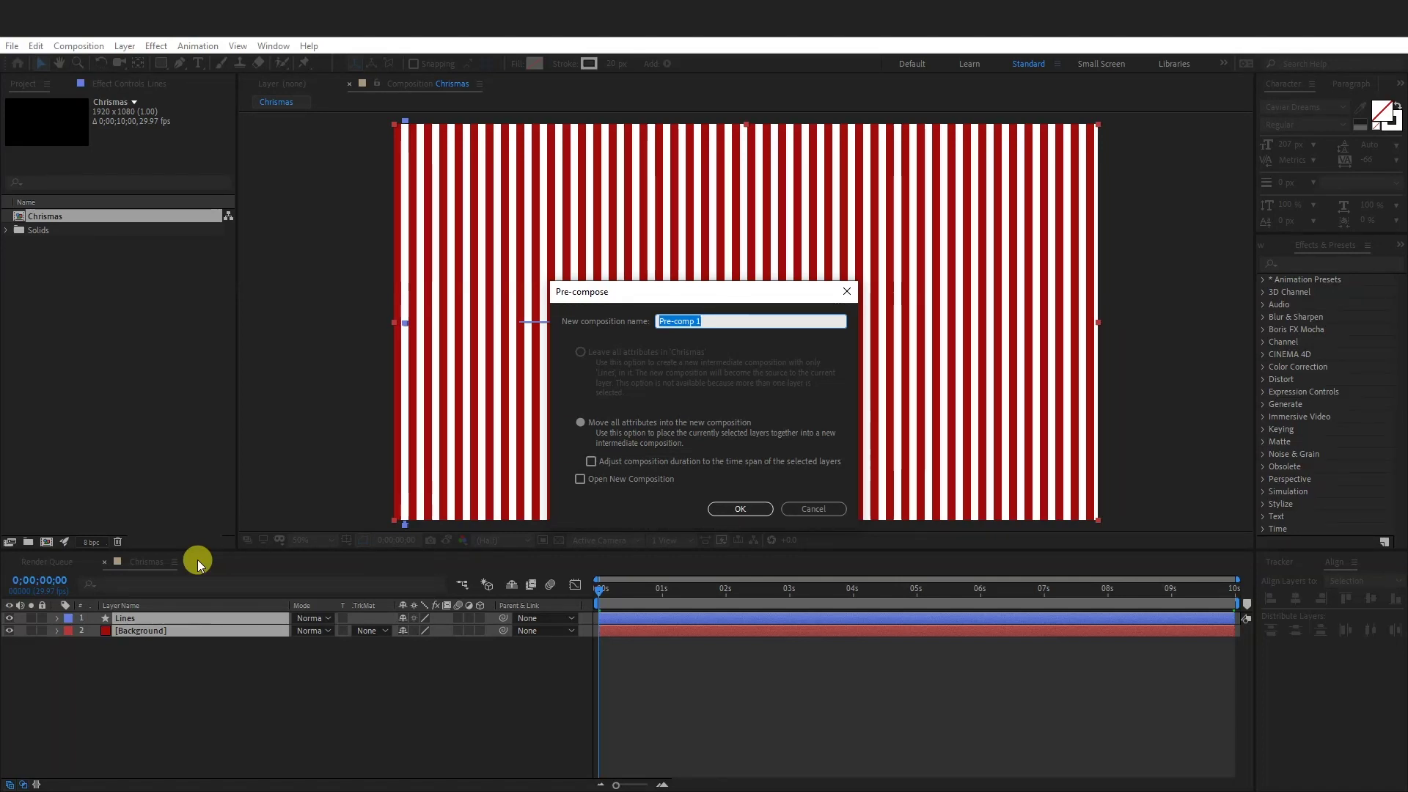
pyautogui.write('Pattern')
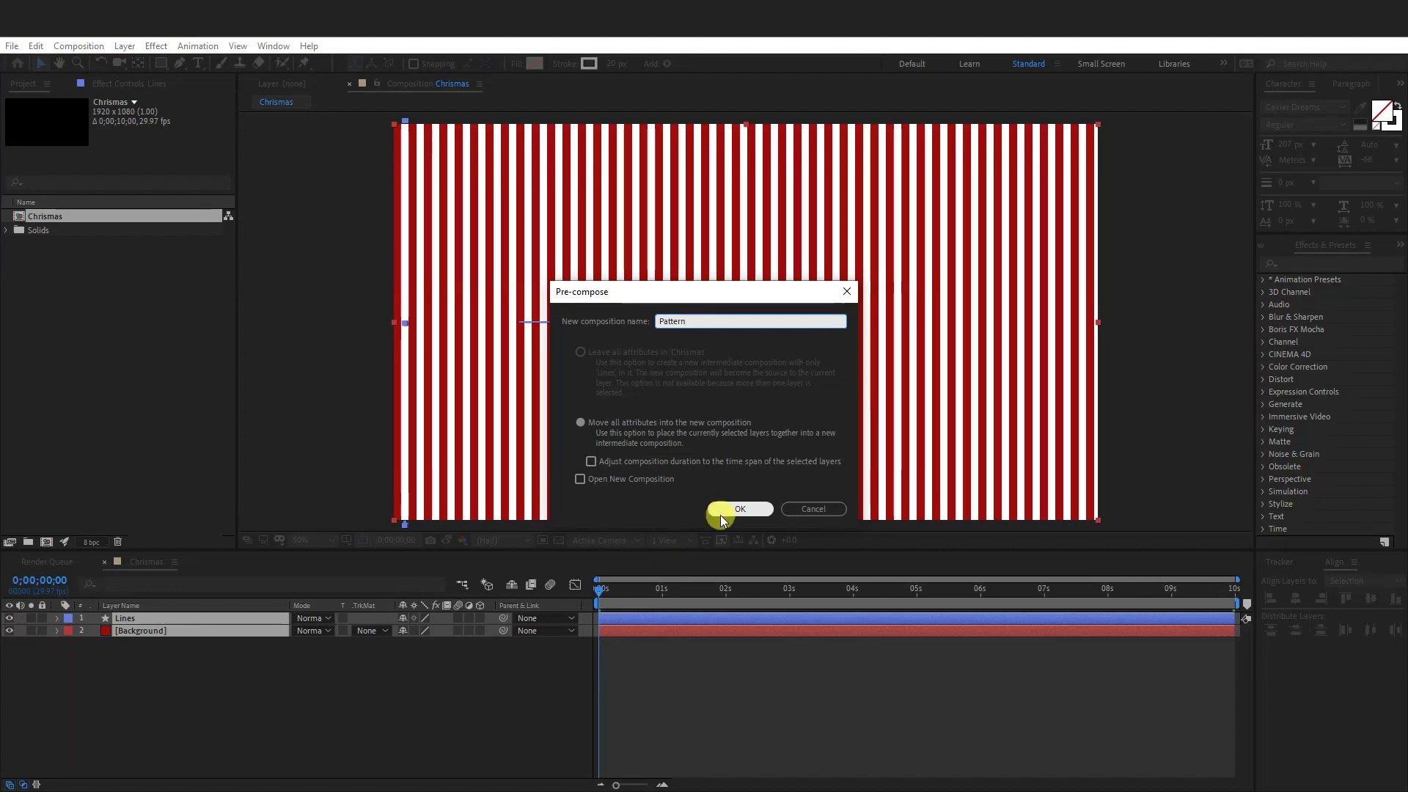
pyautogui.click(723, 508)
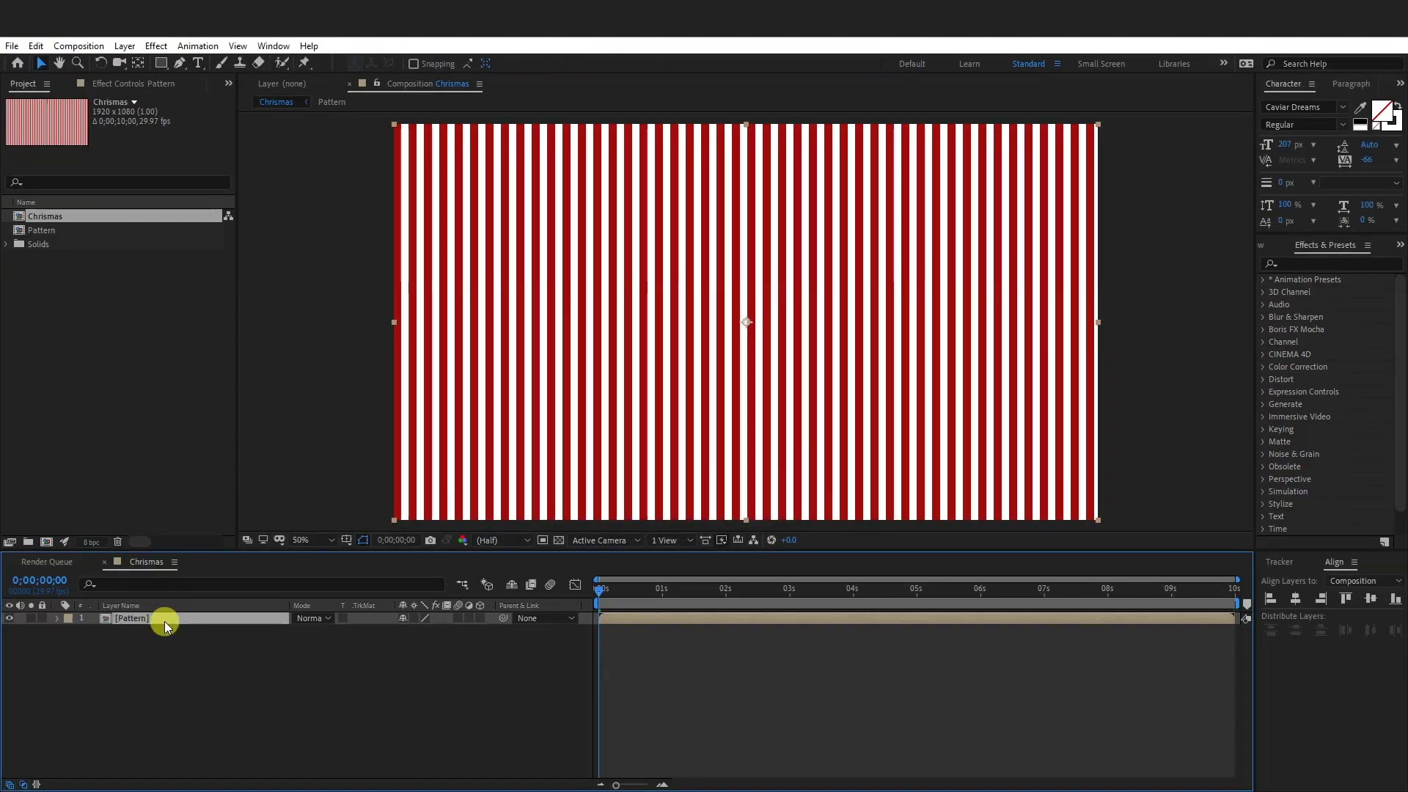
# Apply the CC Sphere effect to the Pattern layer from Effects & Presets
pyautogui.click(1320, 263)
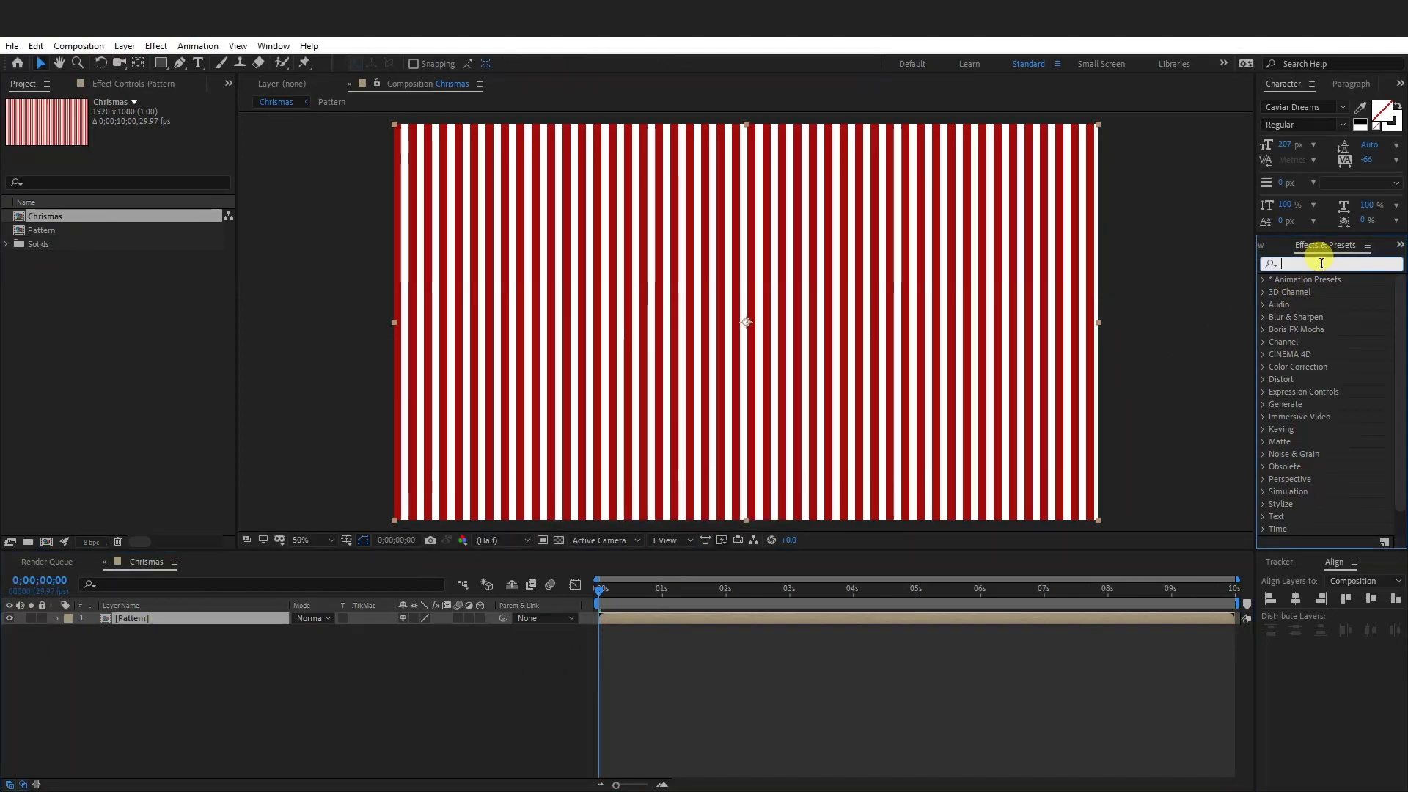
pyautogui.write('sphere')
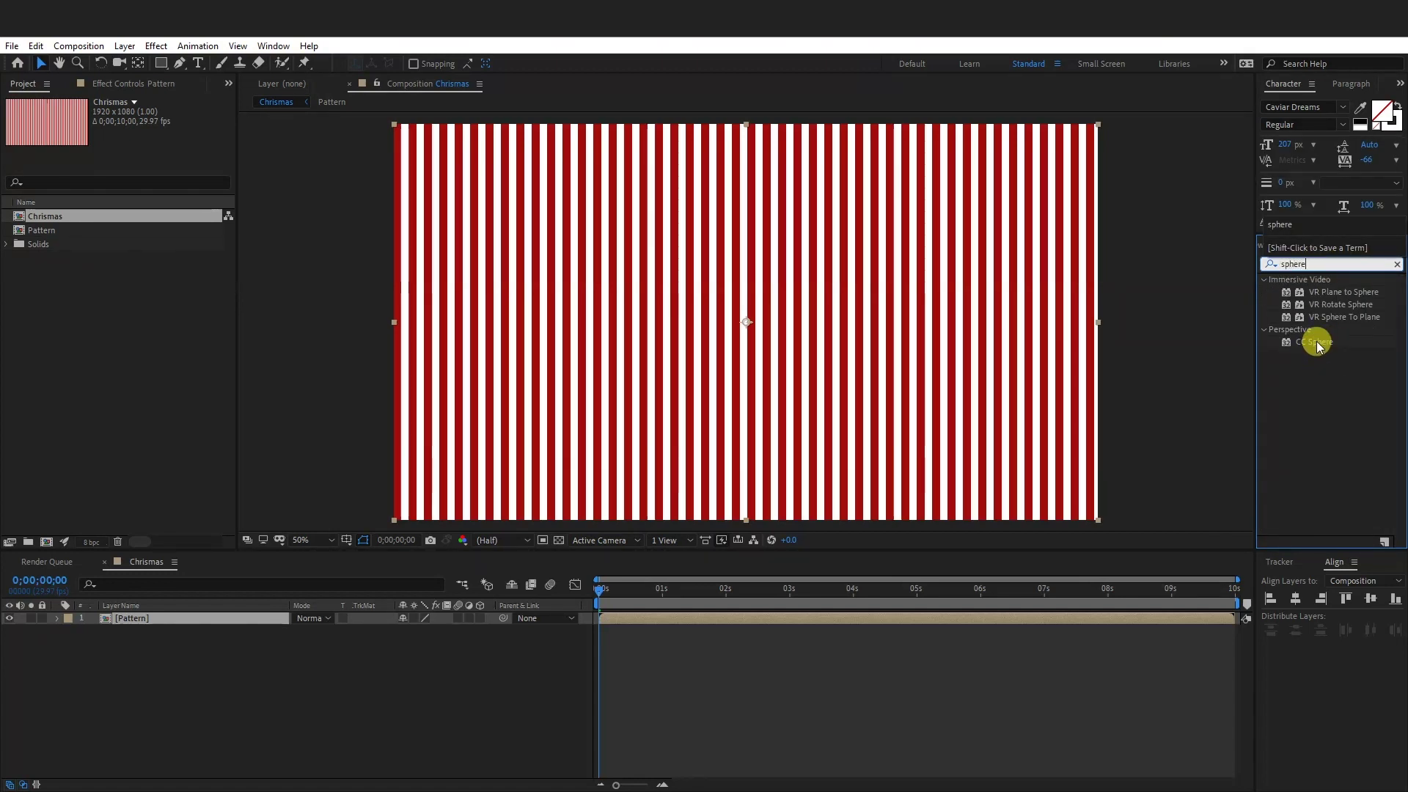
pyautogui.moveTo(1314, 341); pyautogui.dragTo(767, 288)
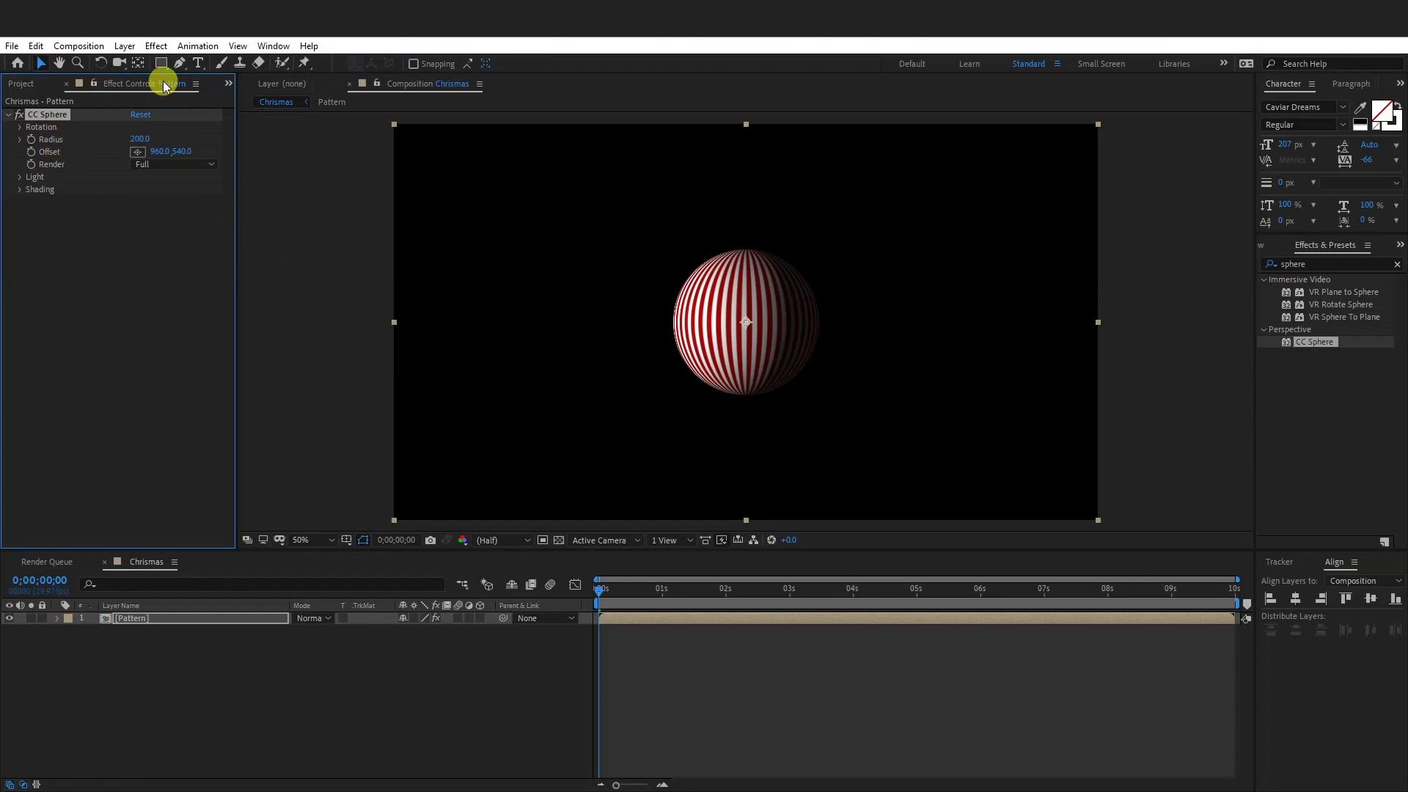
# Set CC Sphere Radius 354, Light Intensity and Height 0, and Ambient 100
pyautogui.moveTo(139, 140); pyautogui.dragTo(249, 135)
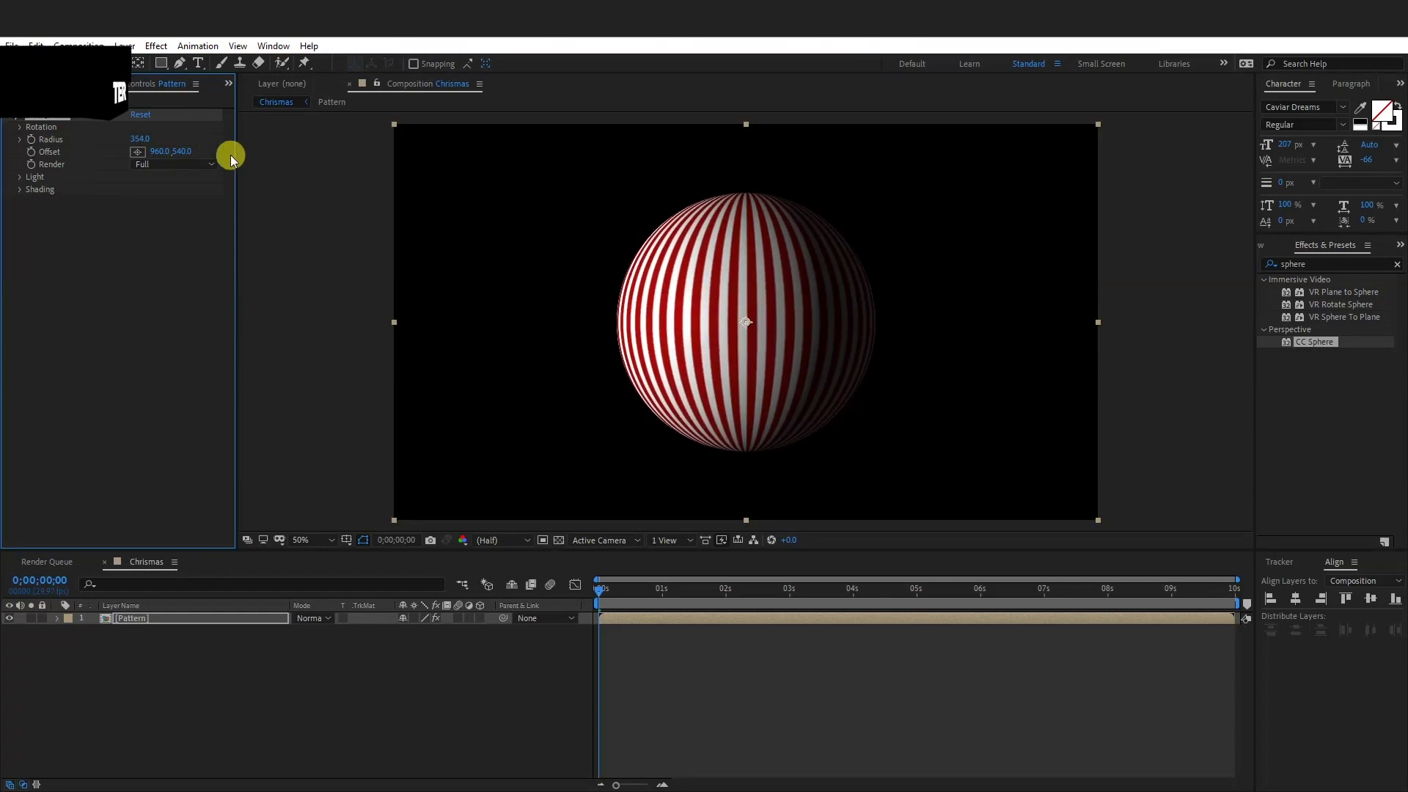
pyautogui.click(23, 178)
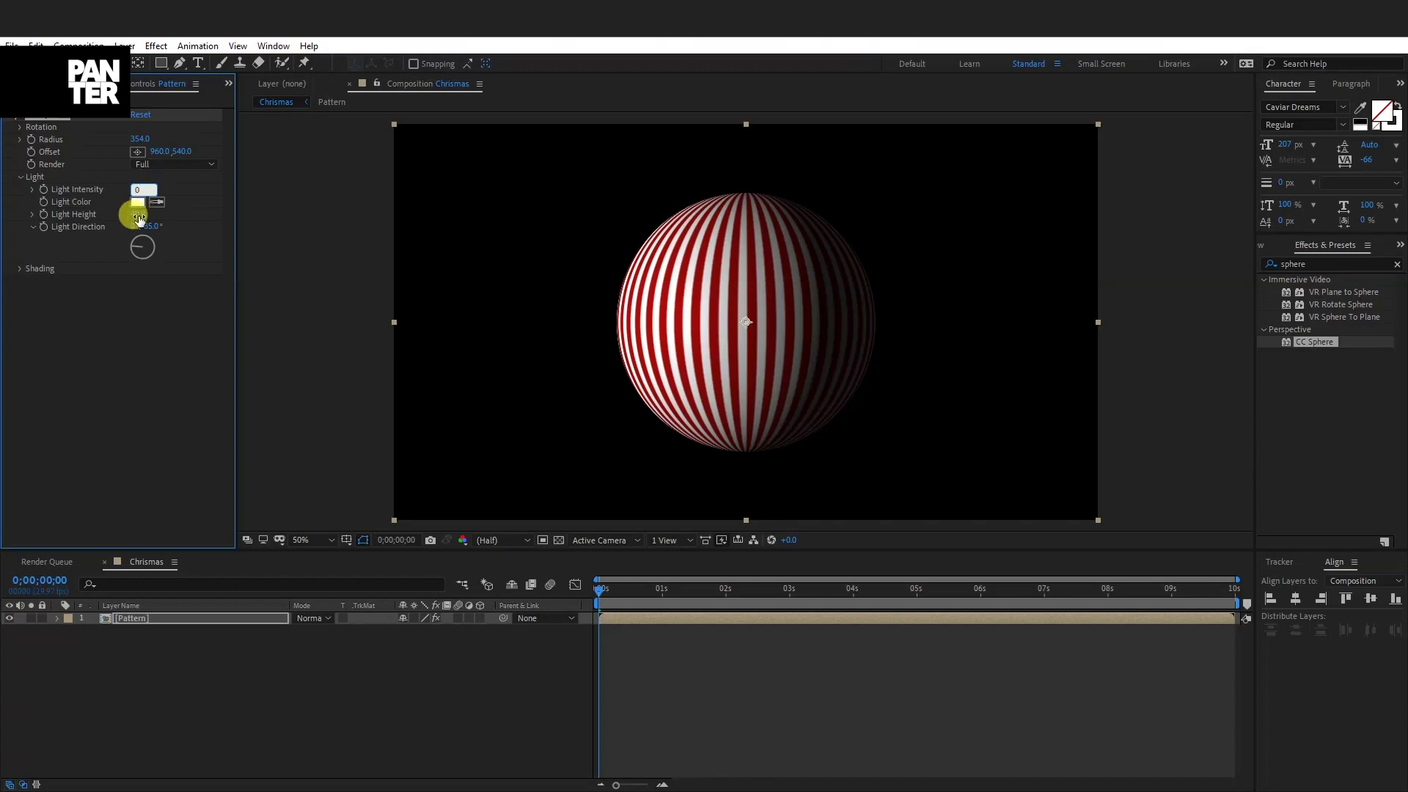
pyautogui.write('0')
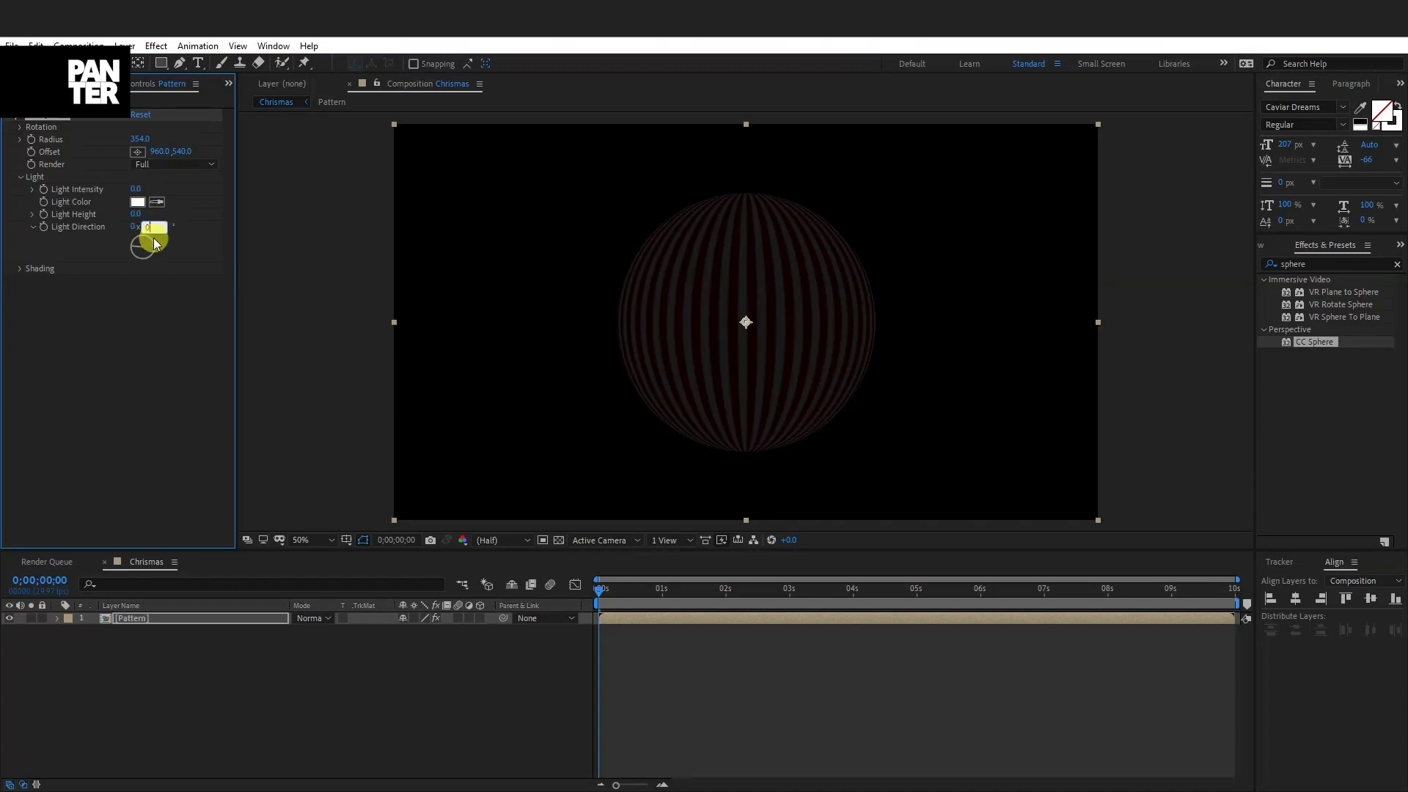
pyautogui.click(20, 269)
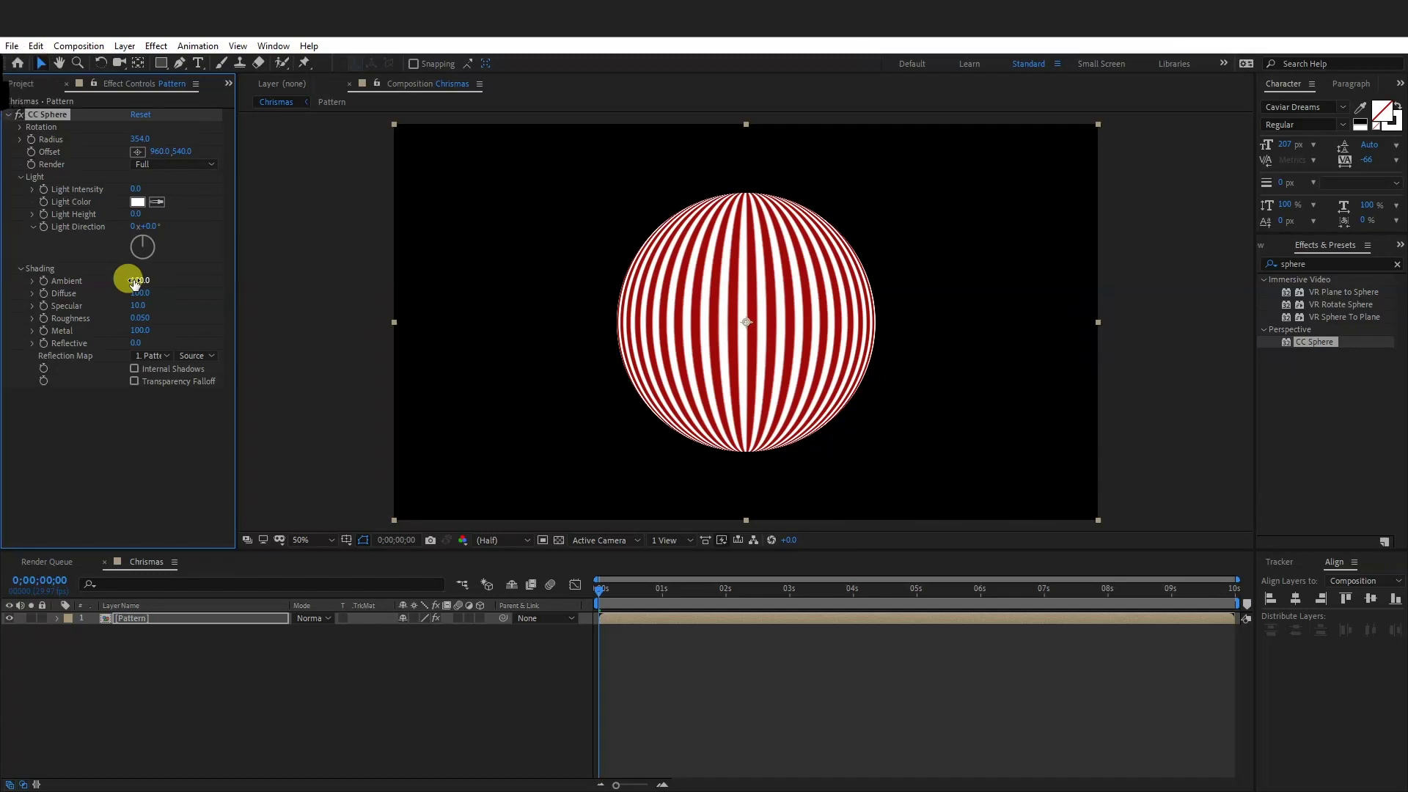
pyautogui.click(250, 690)
# Copy Lines and Background from Pattern and paste them beneath the sphere layer in Chrismas
pyautogui.click(138, 620)
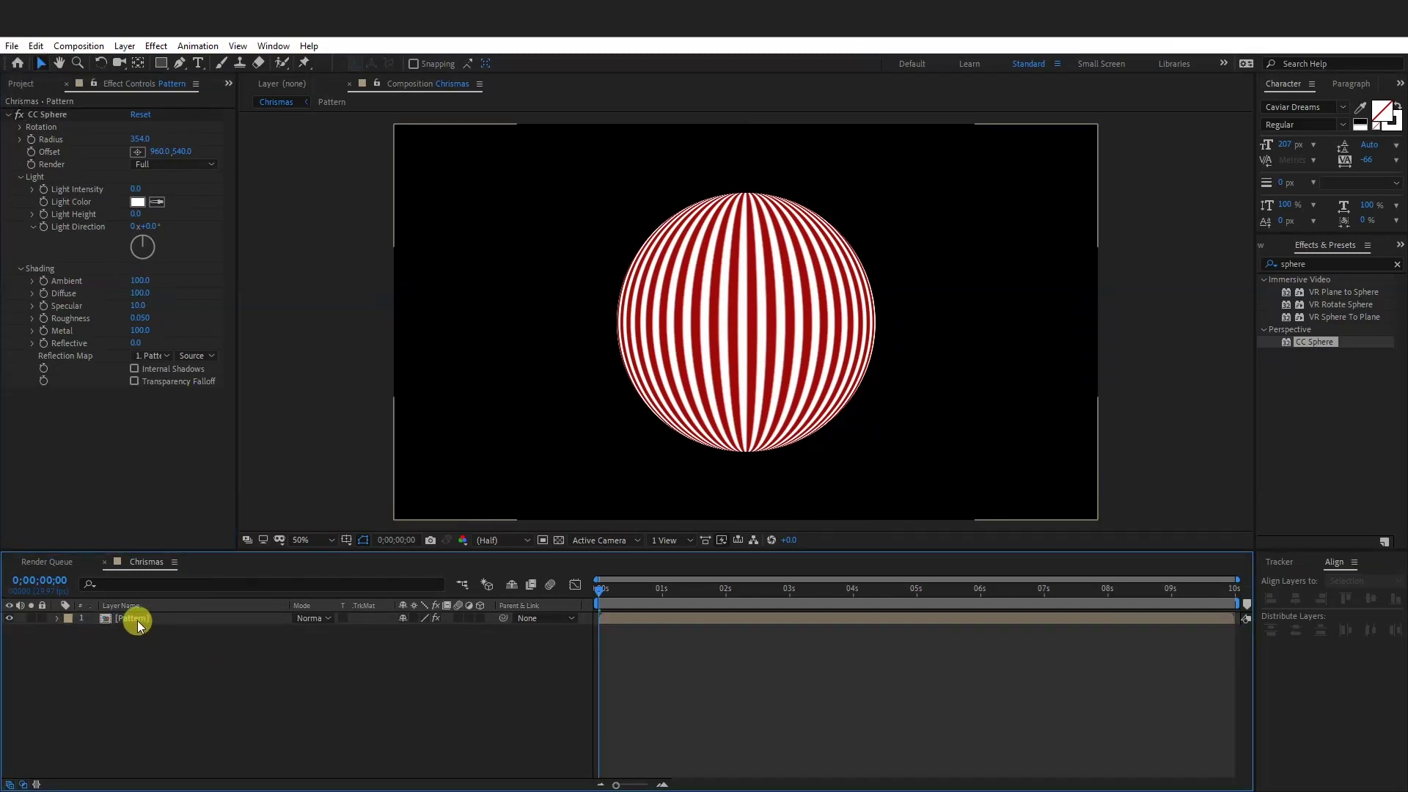
pyautogui.doubleClick(138, 619)
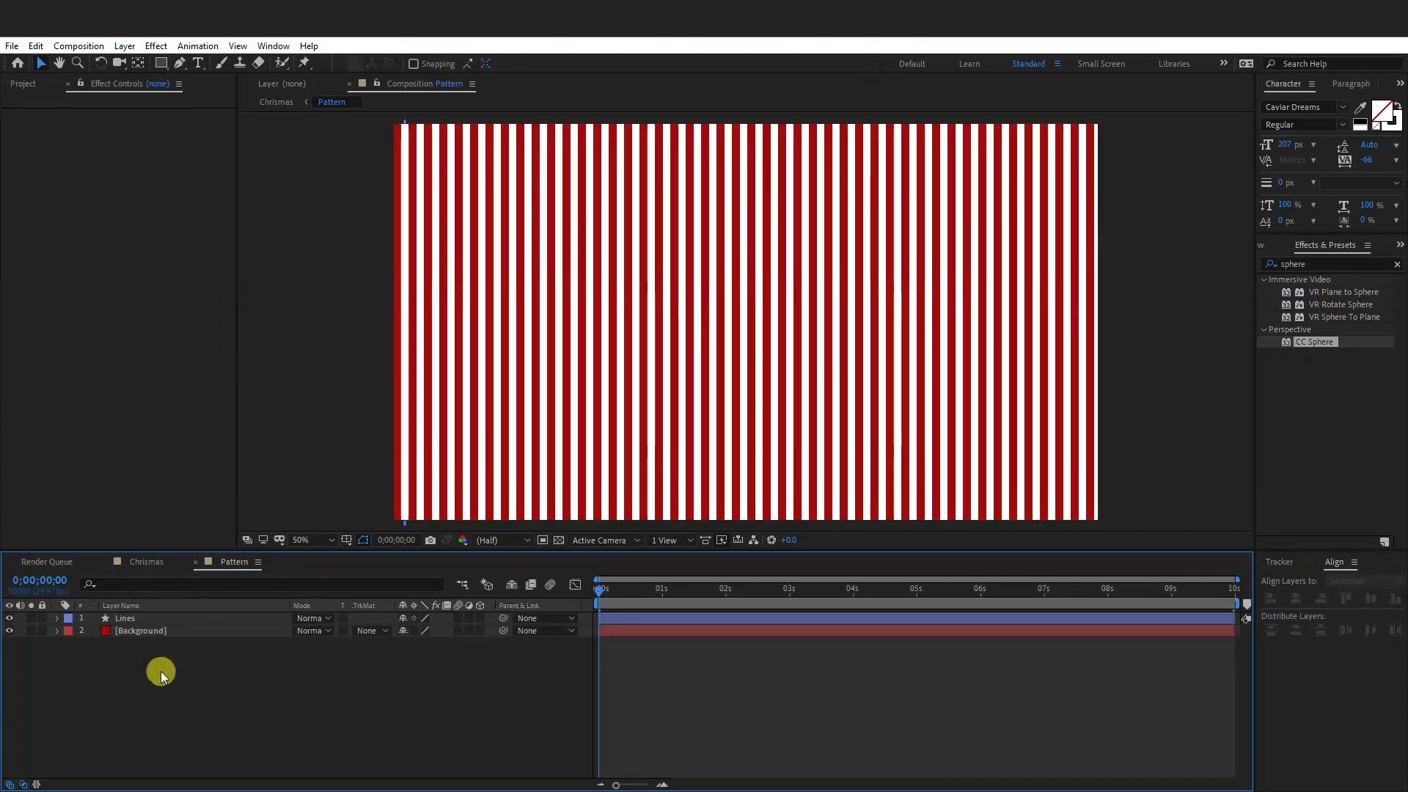
pyautogui.moveTo(161, 671); pyautogui.dragTo(96, 584)
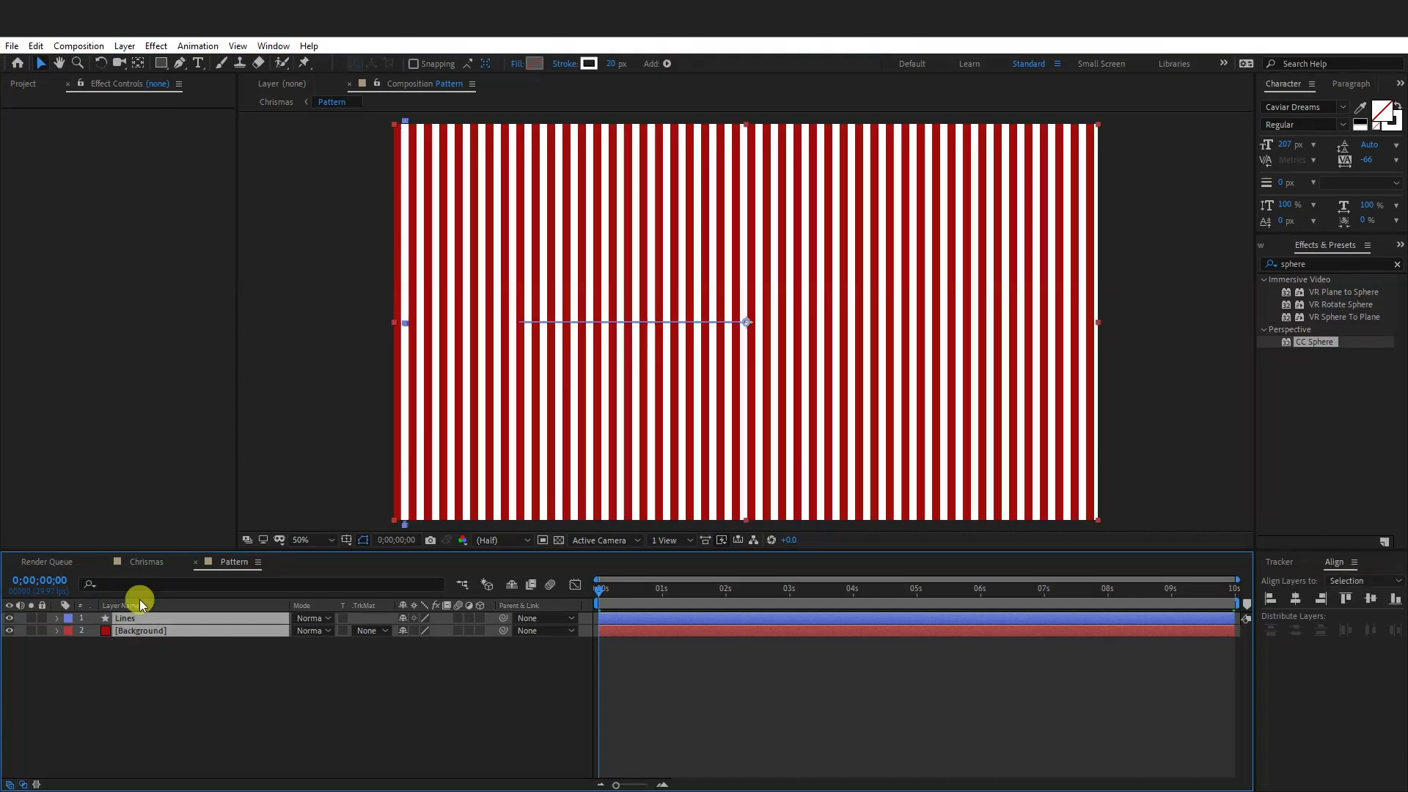
pyautogui.click(143, 564)
pyautogui.click(199, 662)
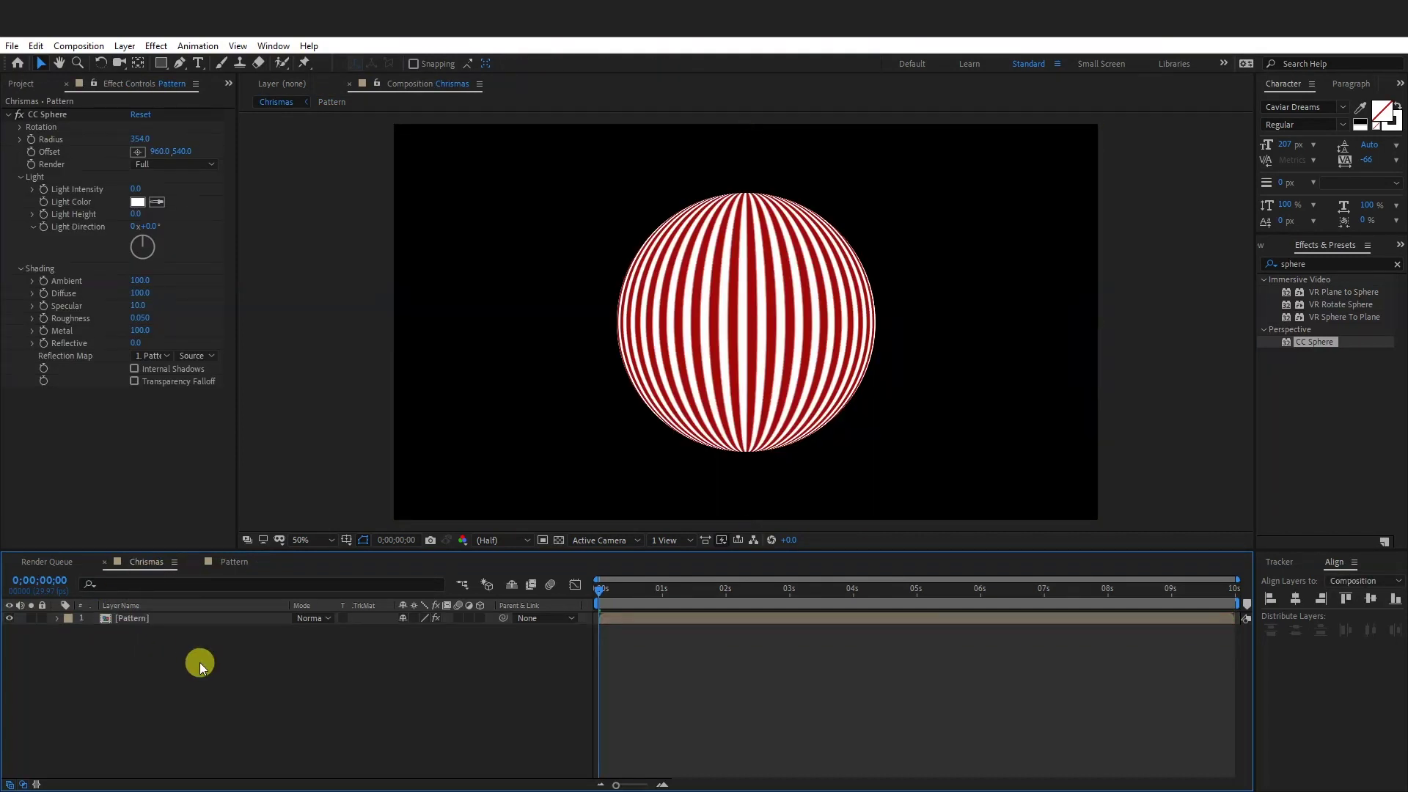
pyautogui.hotkey('ctrl', 'v')
pyautogui.moveTo(141, 632); pyautogui.dragTo(137, 657)
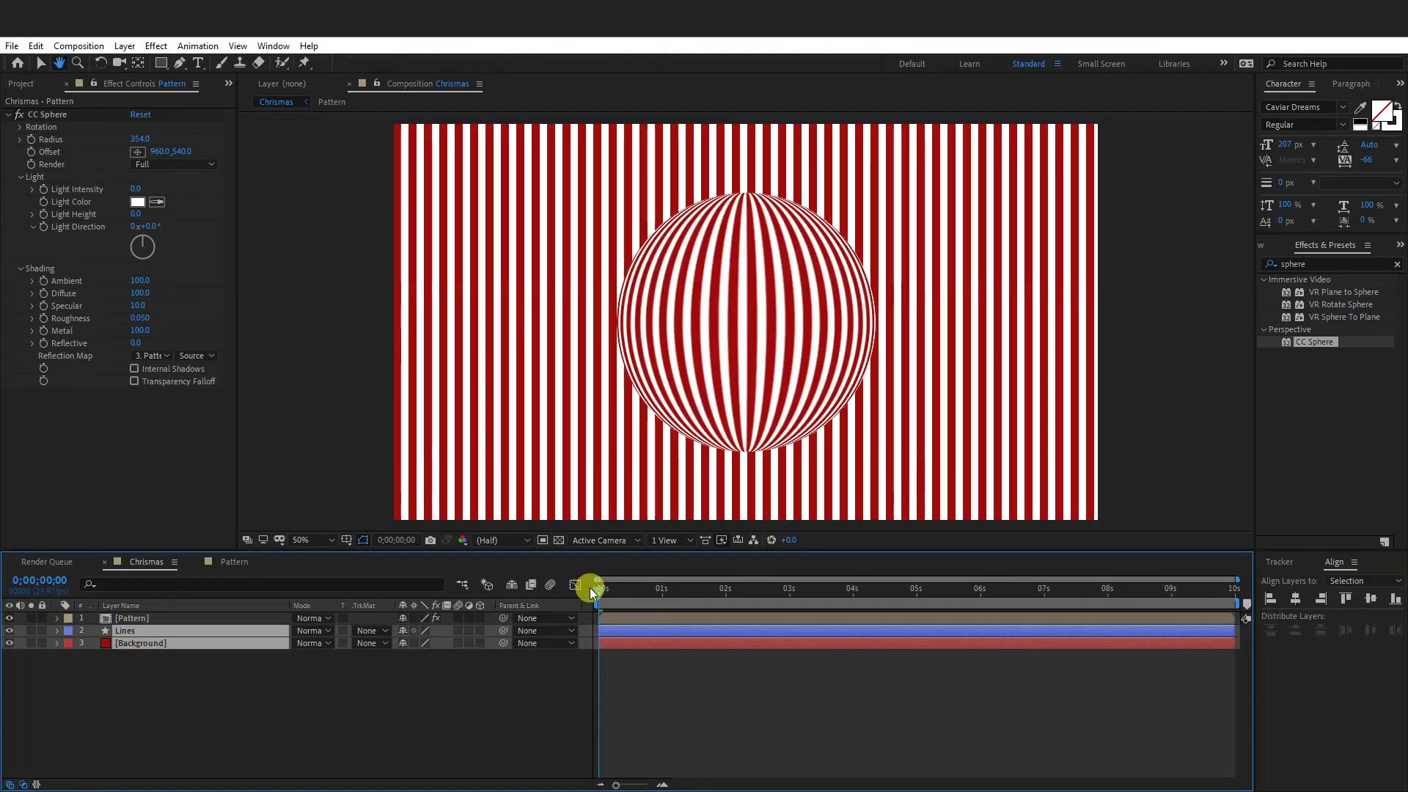
# Preview the sphere-over-stripes animation, then return to the start
pyautogui.press('space')
pyautogui.press('space')
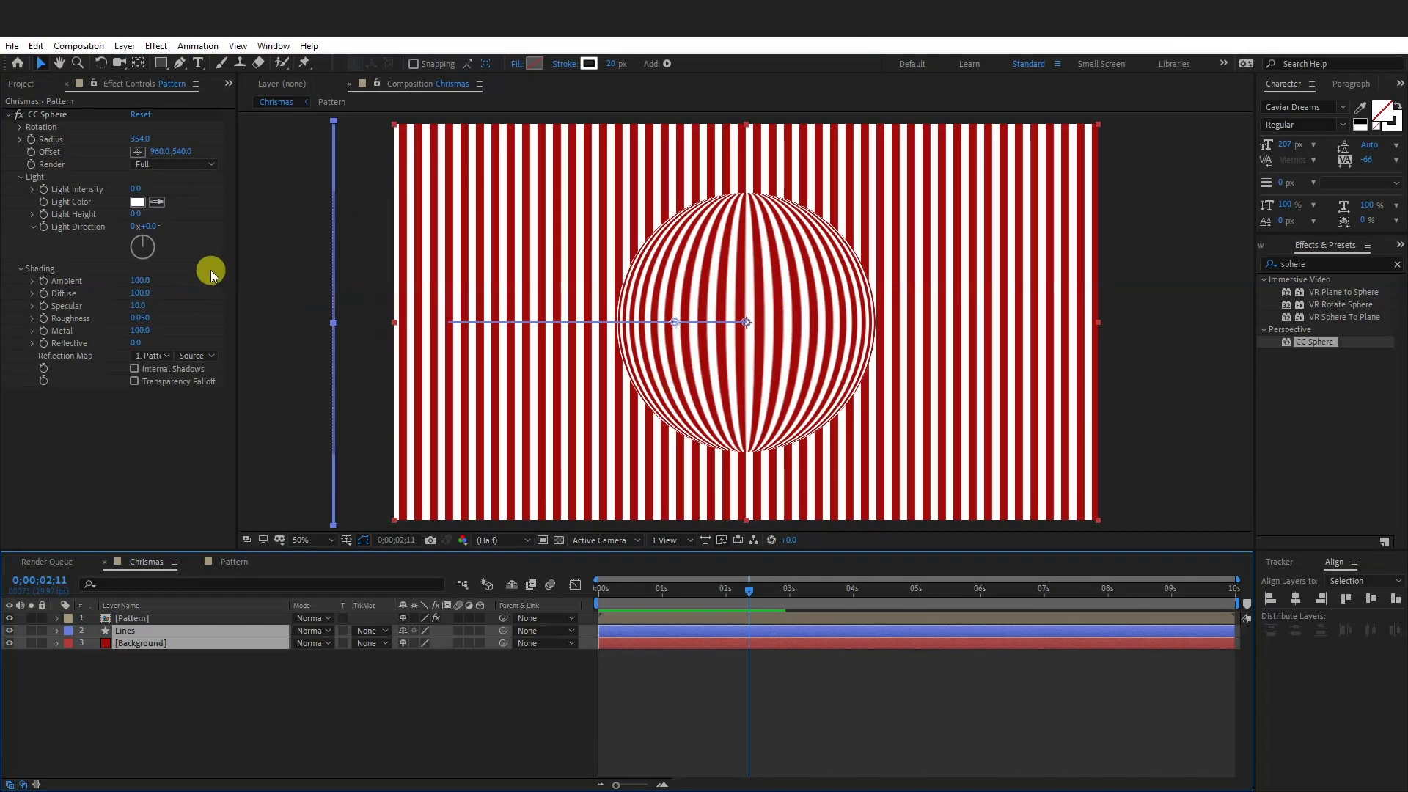
pyautogui.press('space')
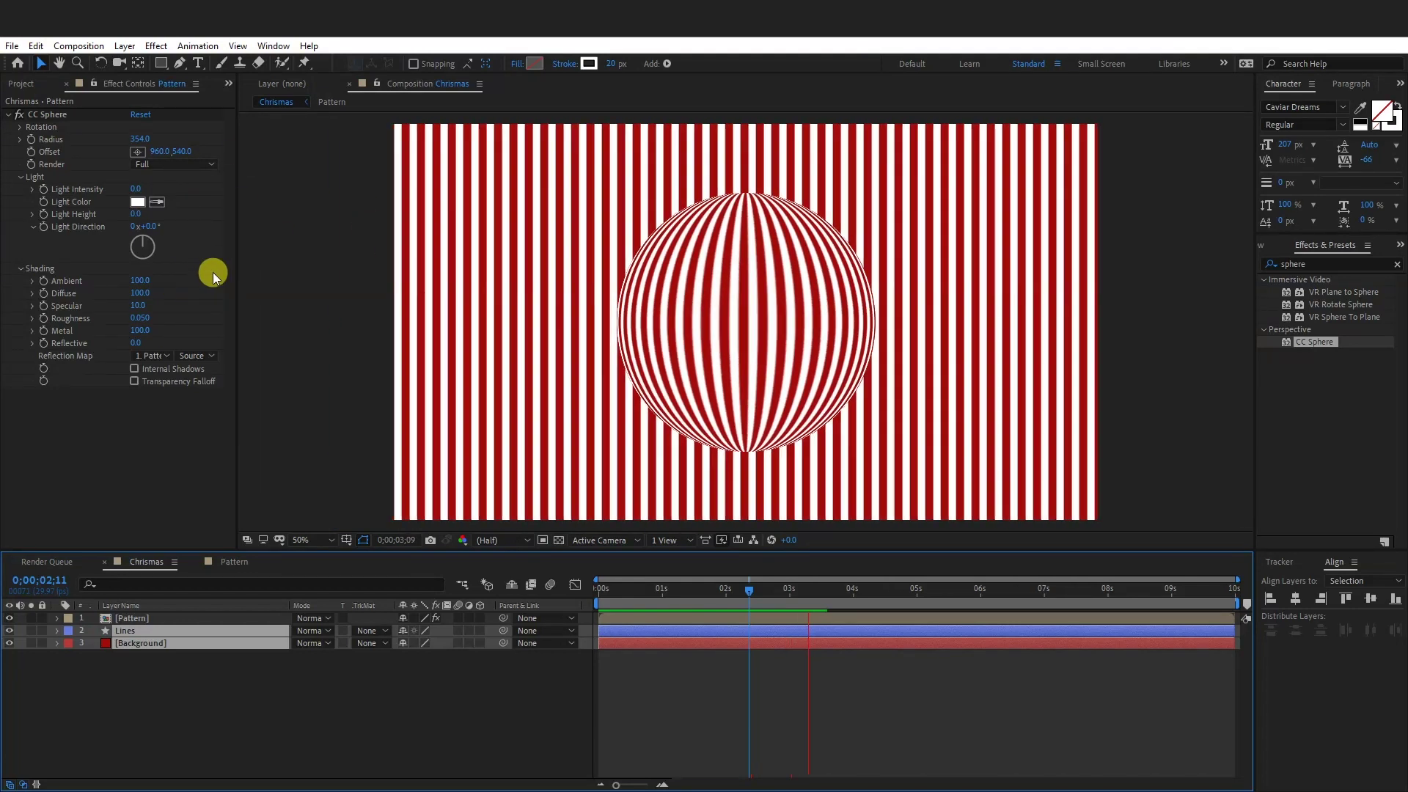
pyautogui.press('space')
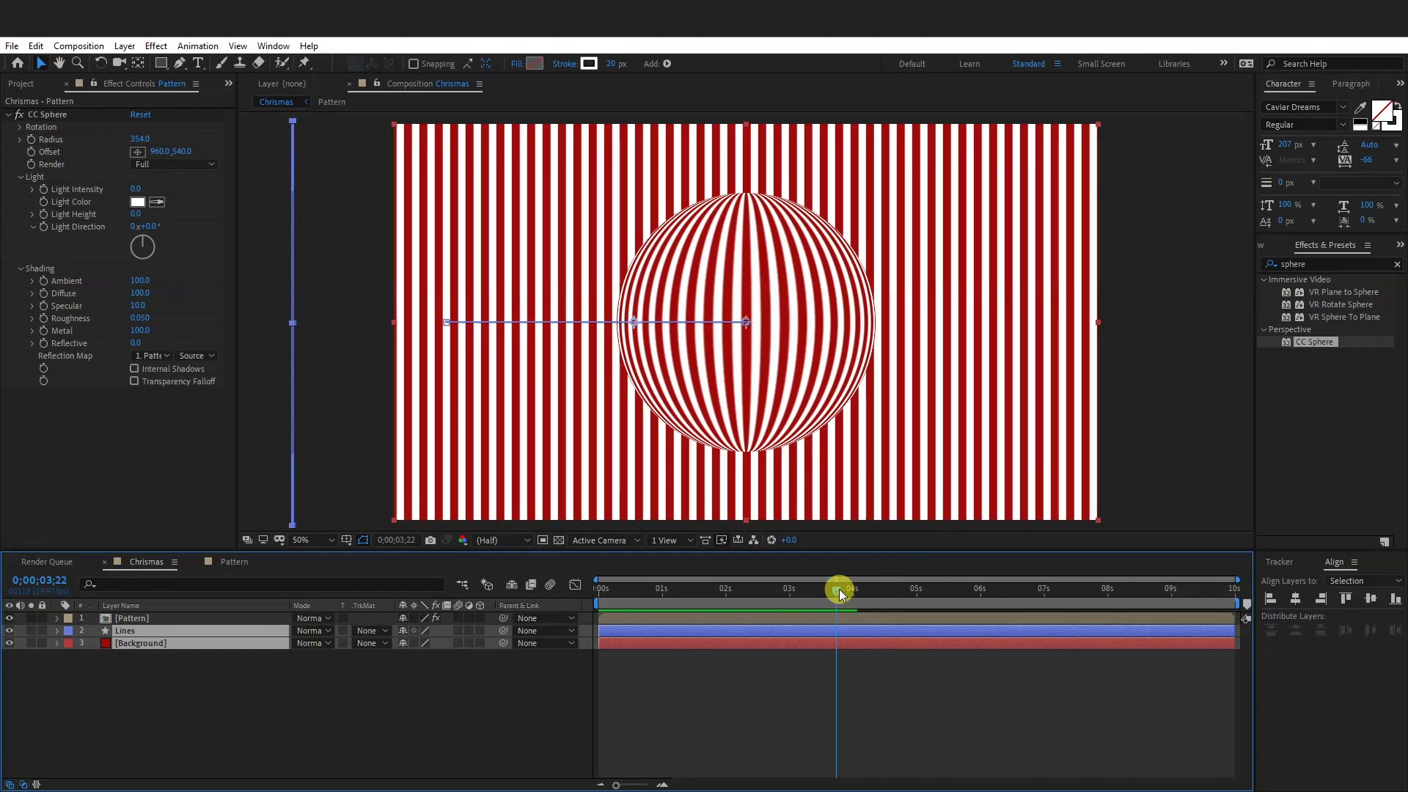
pyautogui.moveTo(839, 588); pyautogui.dragTo(569, 591)
pyautogui.click(160, 693)
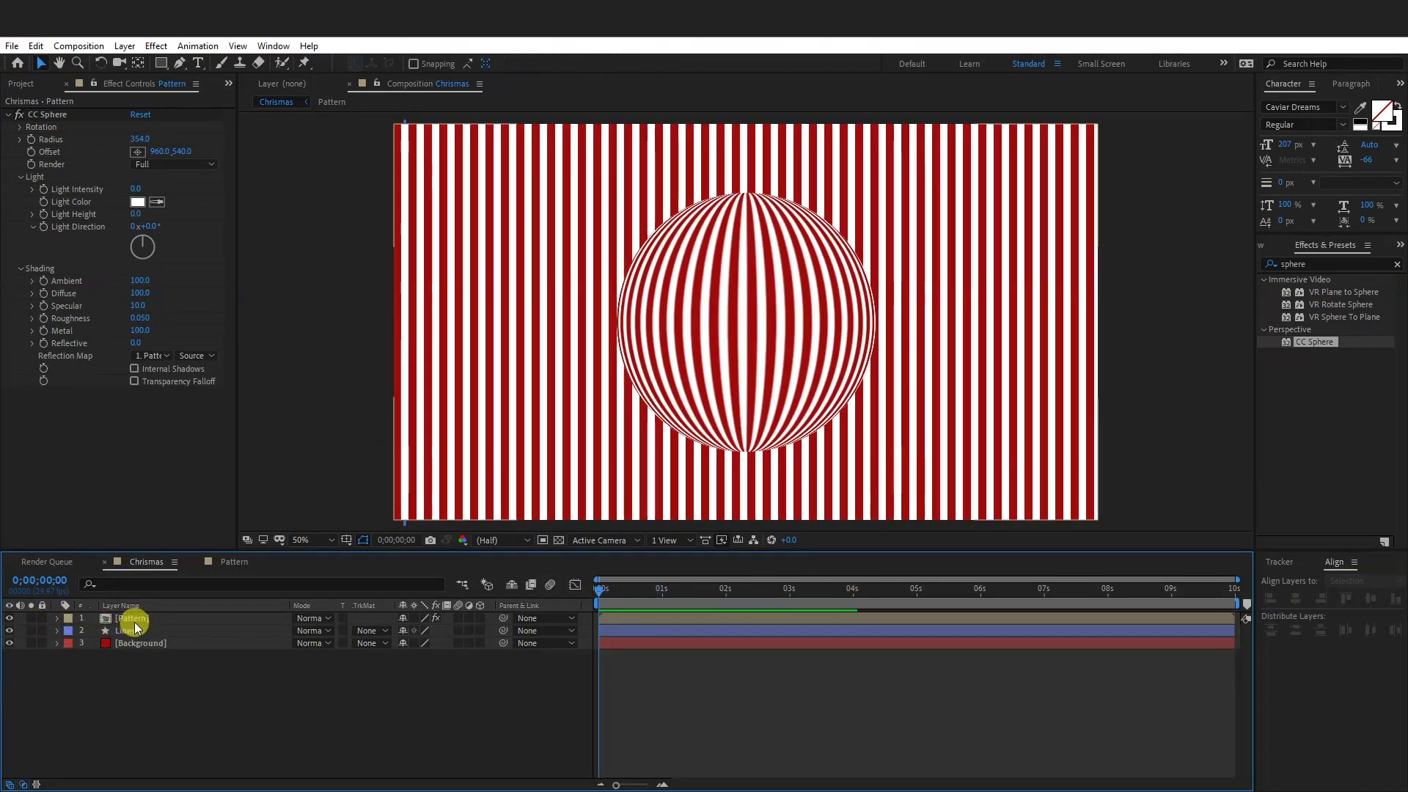
# Rename the Pattern layer to Sphere and lock it
pyautogui.rightClick(130, 618)
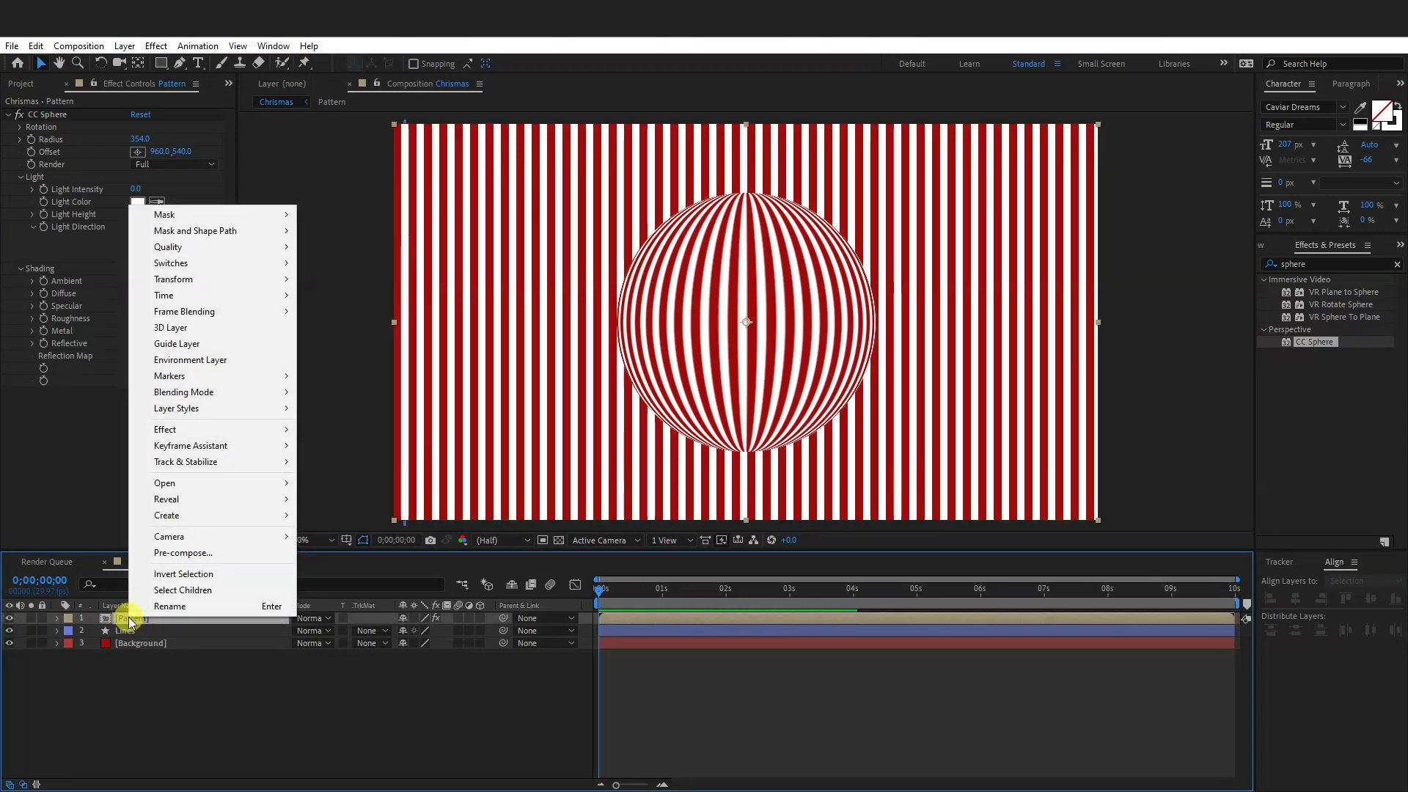
pyautogui.click(169, 607)
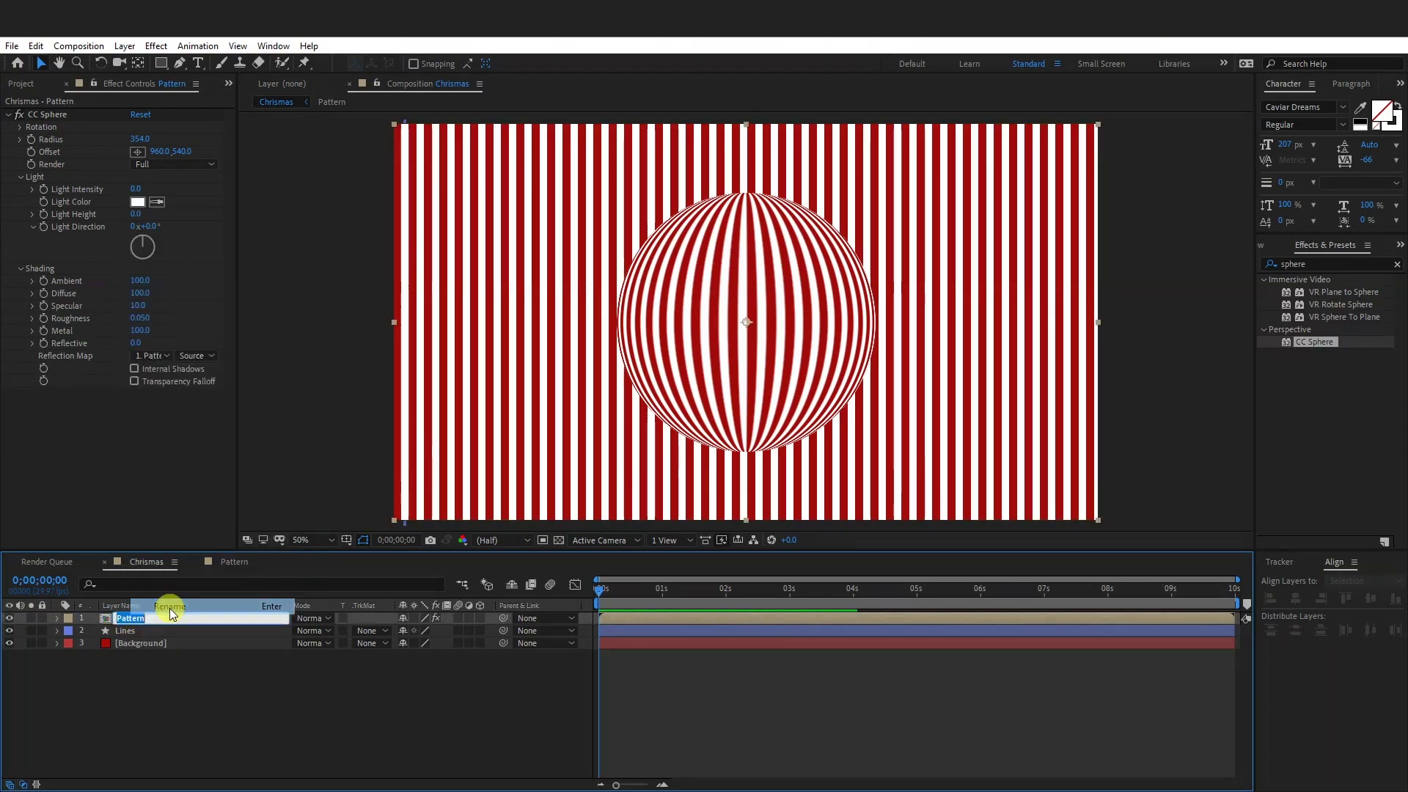
pyautogui.write('Sphere')
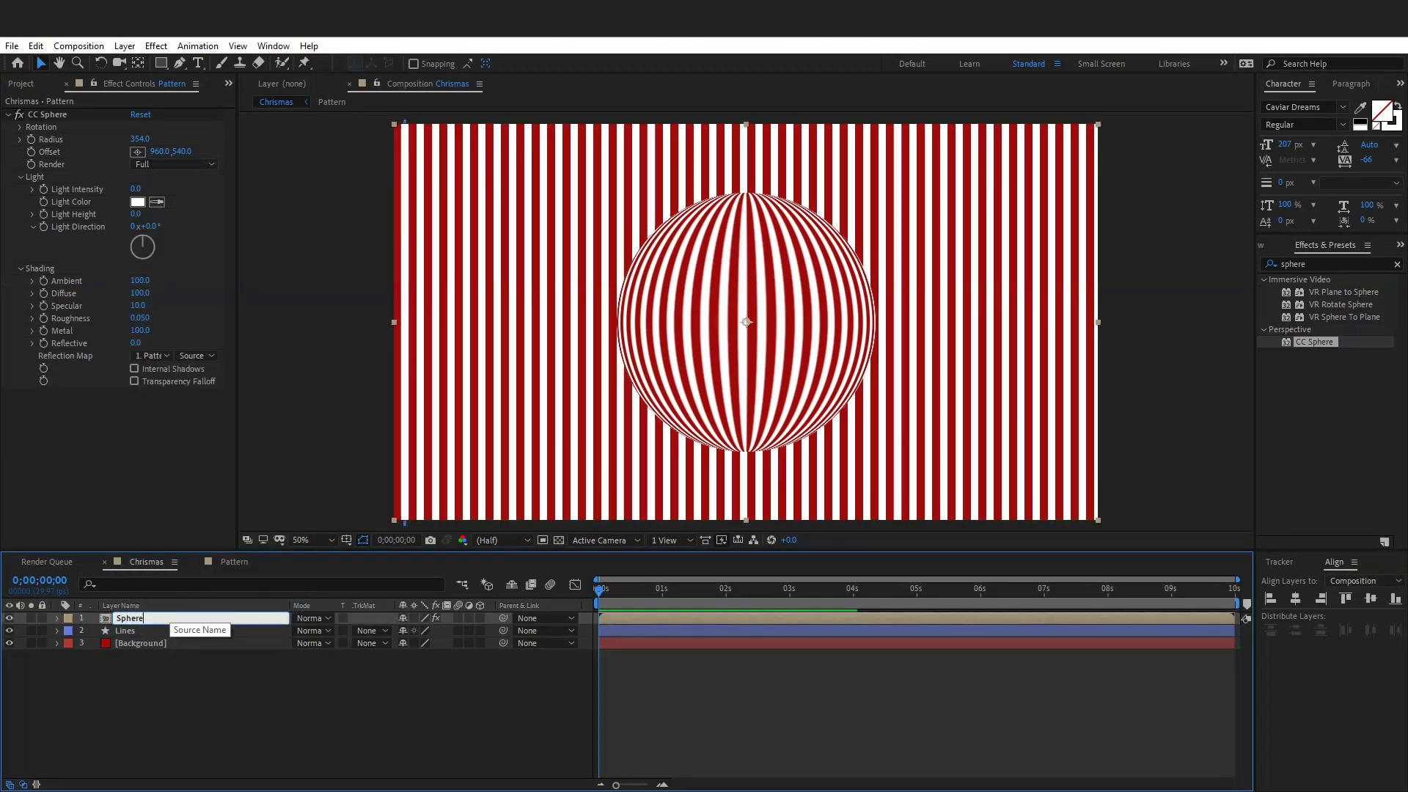
pyautogui.press('Return')
pyautogui.click(42, 619)
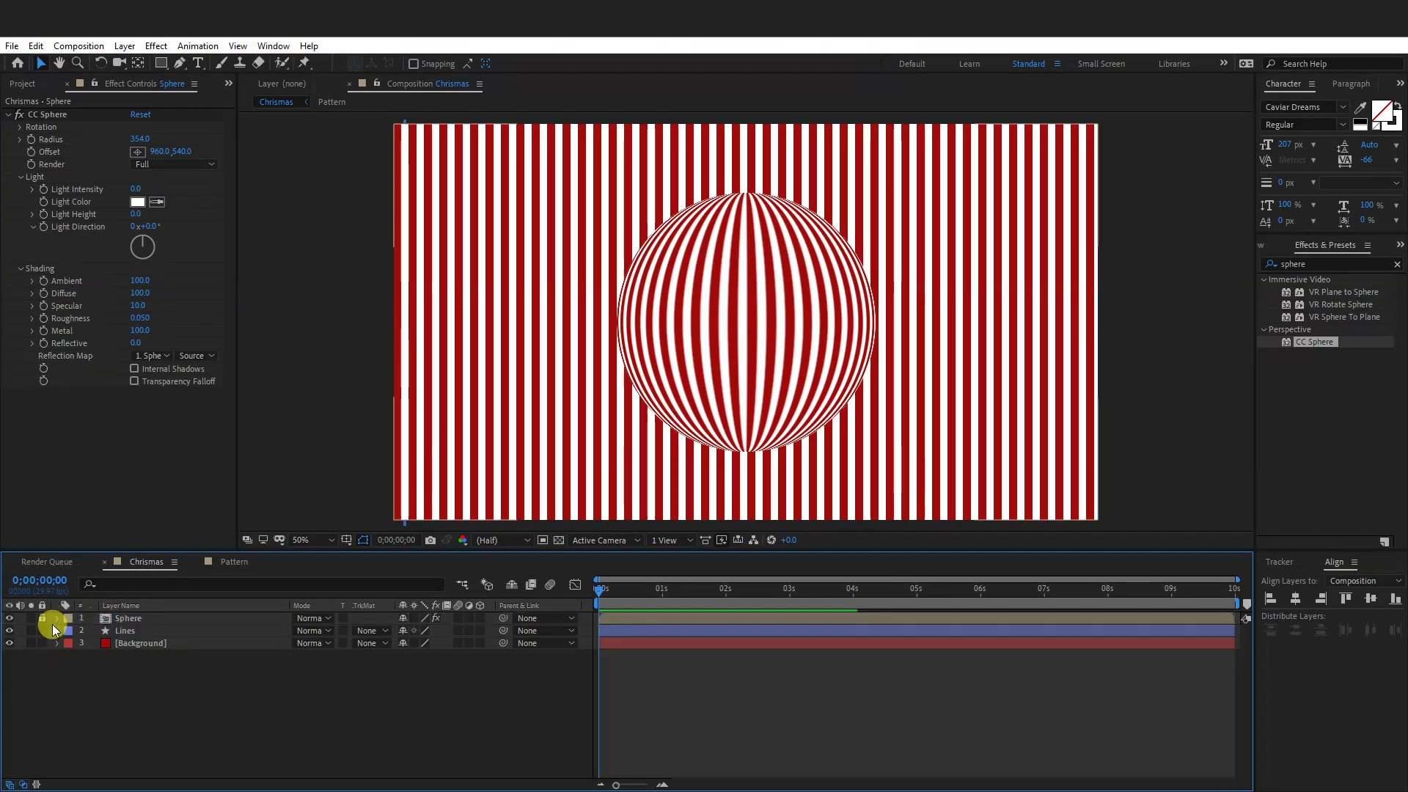
pyautogui.click(61, 632)
# Clear the existing Position animation on the Lines layer by turning off its stopwatch
pyautogui.click(56, 631)
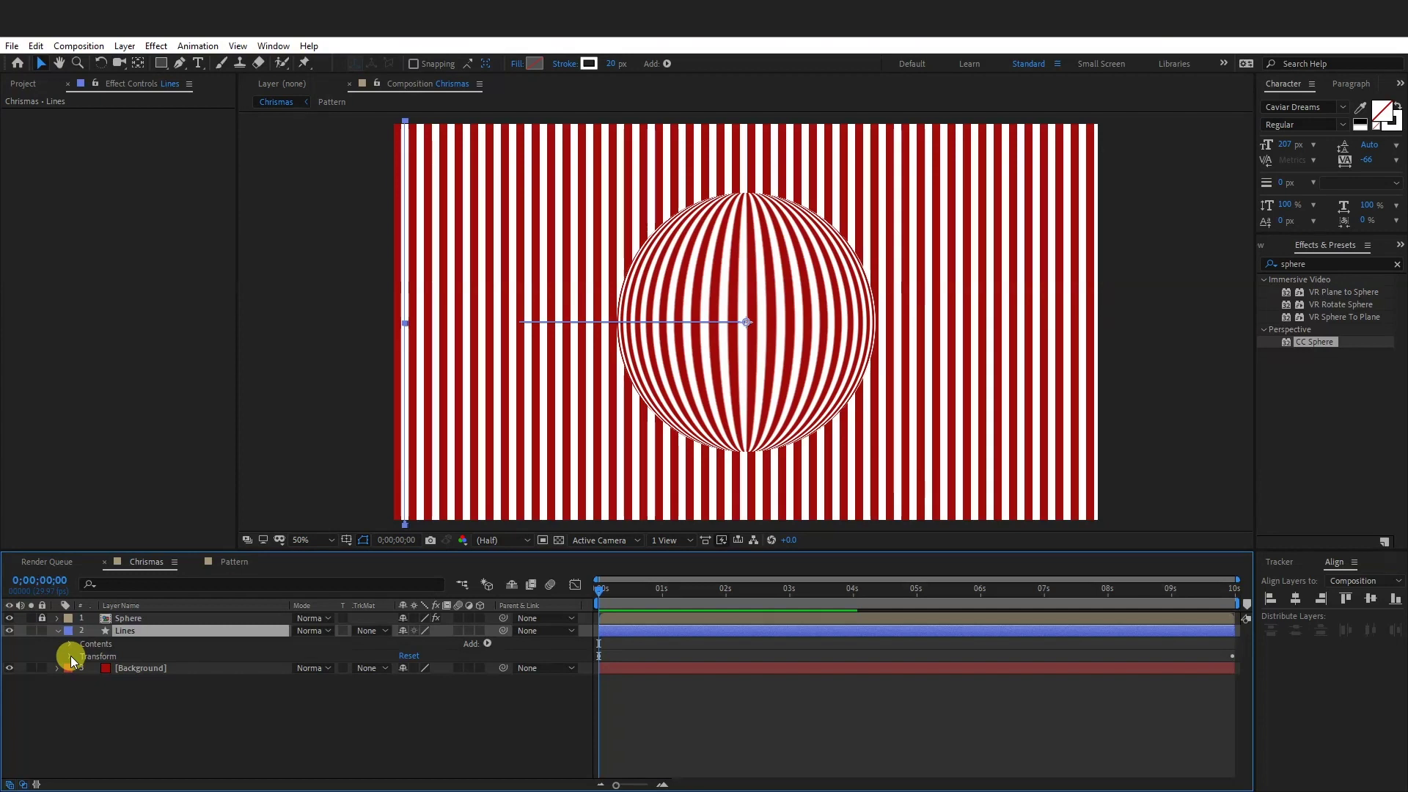
pyautogui.click(70, 655)
pyautogui.click(94, 680)
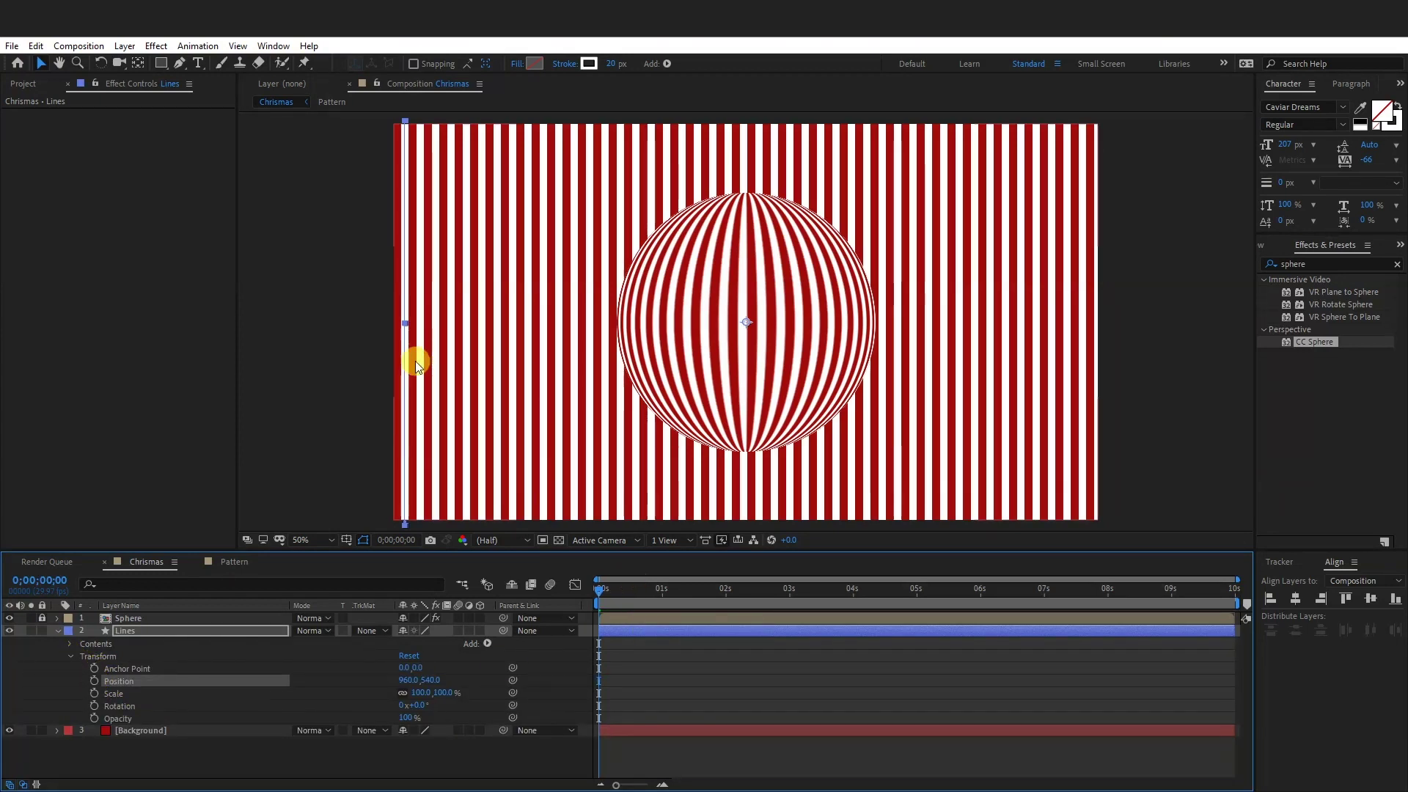
# Nudge the red Background layer slightly left, then lock it
pyautogui.press(',')
pyautogui.moveTo(575, 355); pyautogui.dragTo(476, 357)
pyautogui.hotkey('ctrl', 'z')
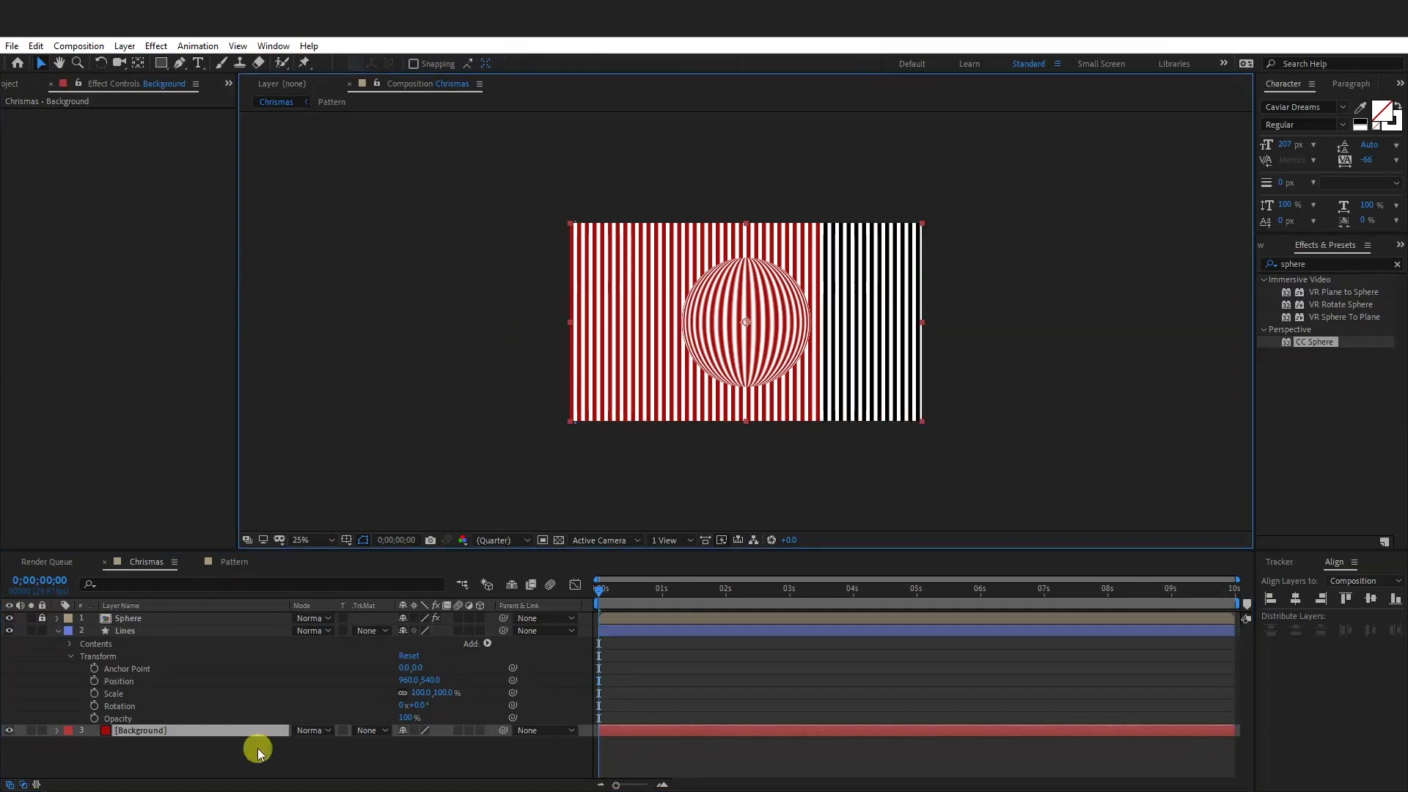
pyautogui.click(127, 632)
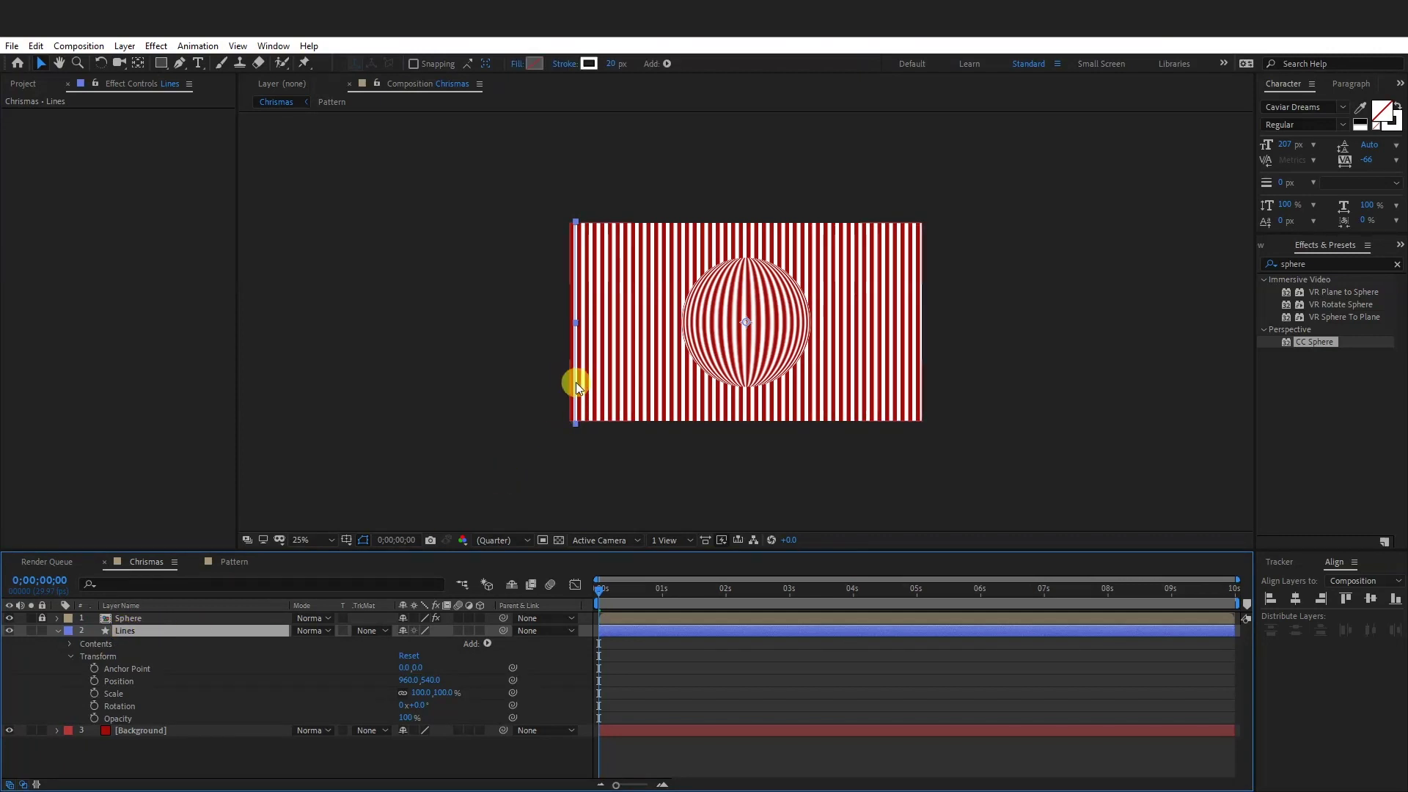
pyautogui.moveTo(575, 382)
pyautogui.mouseDown()
pyautogui.moveTo(528, 385)
pyautogui.moveTo(571, 385)
pyautogui.mouseUp()
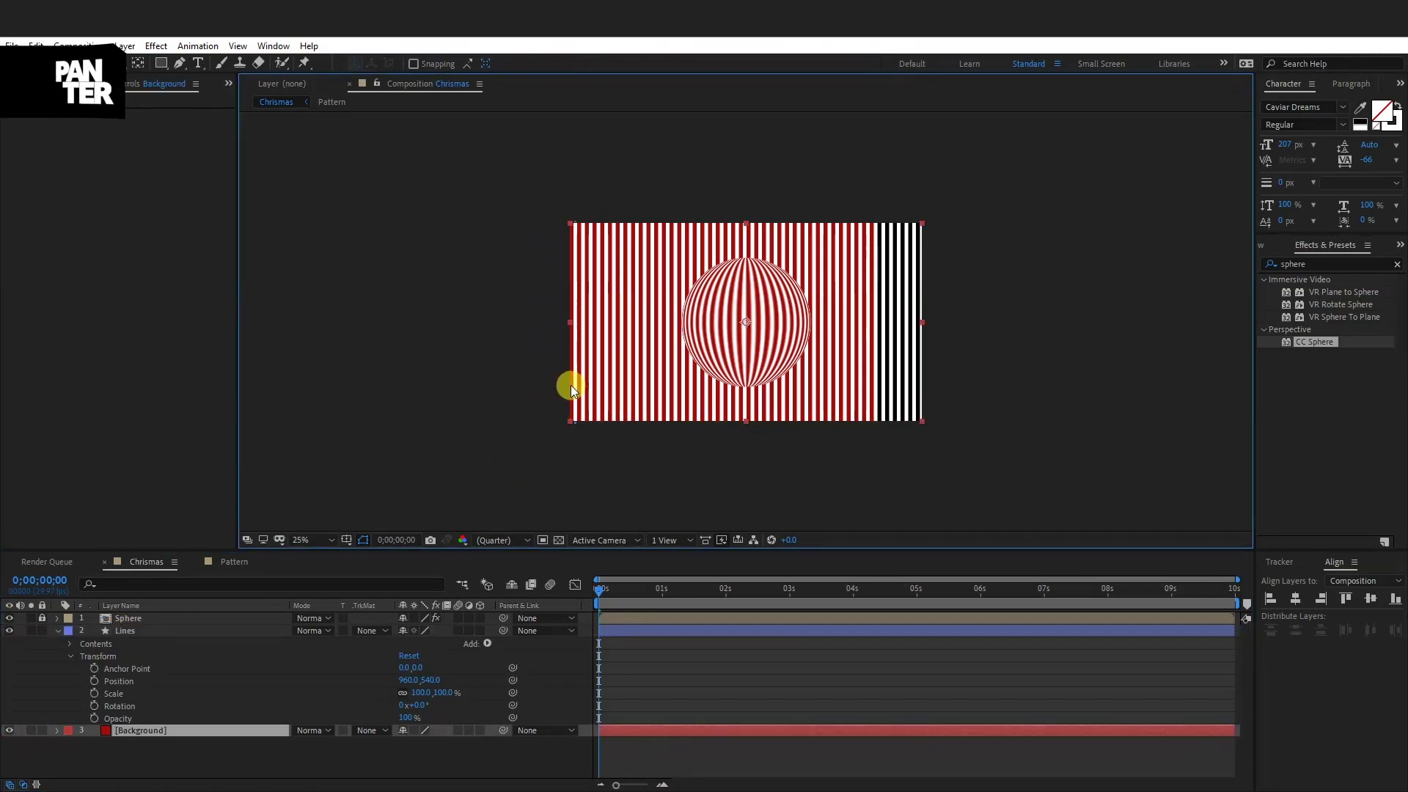
pyautogui.click(42, 731)
# Keyframe Lines Position from -200,540 at 0s to 916,540 at 9;29
pyautogui.click(126, 631)
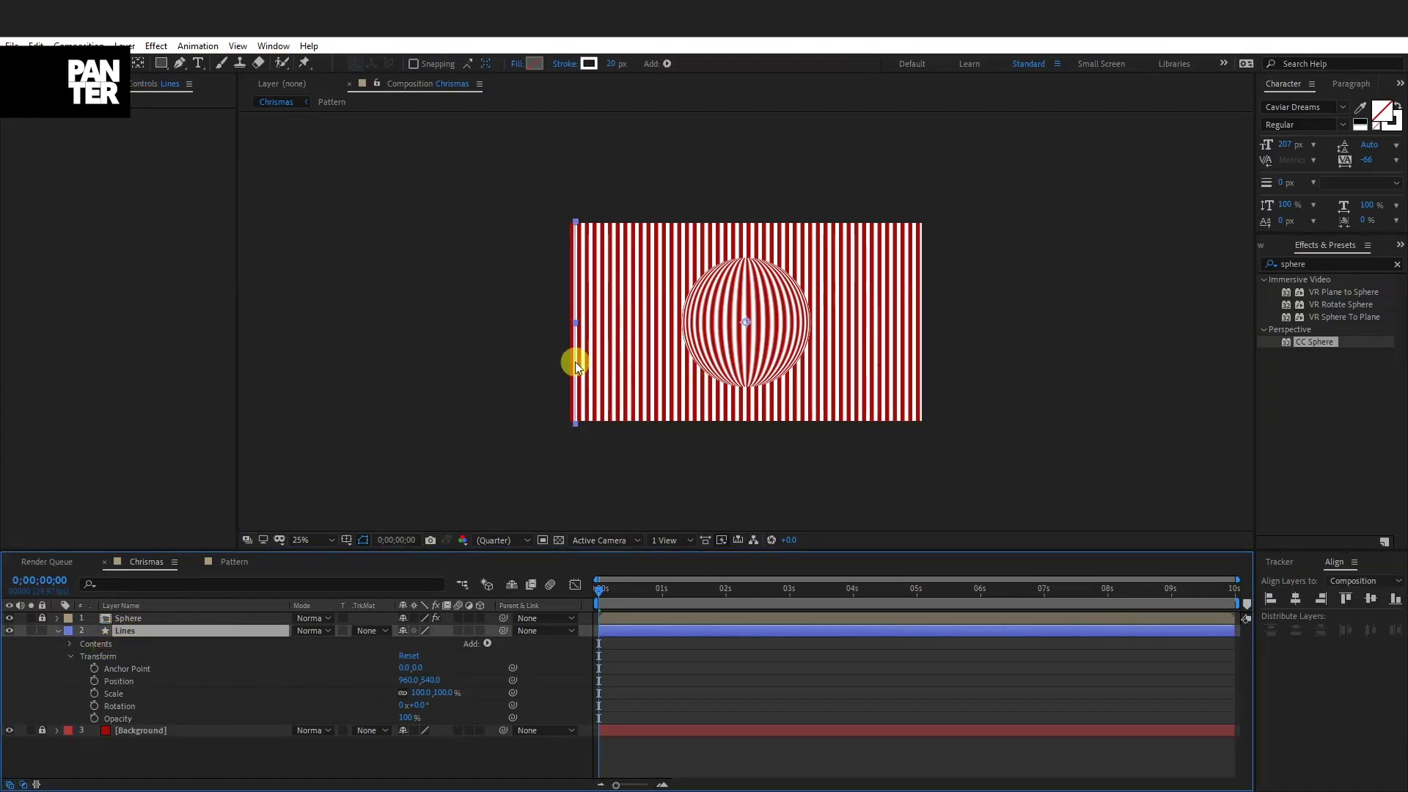
pyautogui.moveTo(575, 362); pyautogui.dragTo(396, 366)
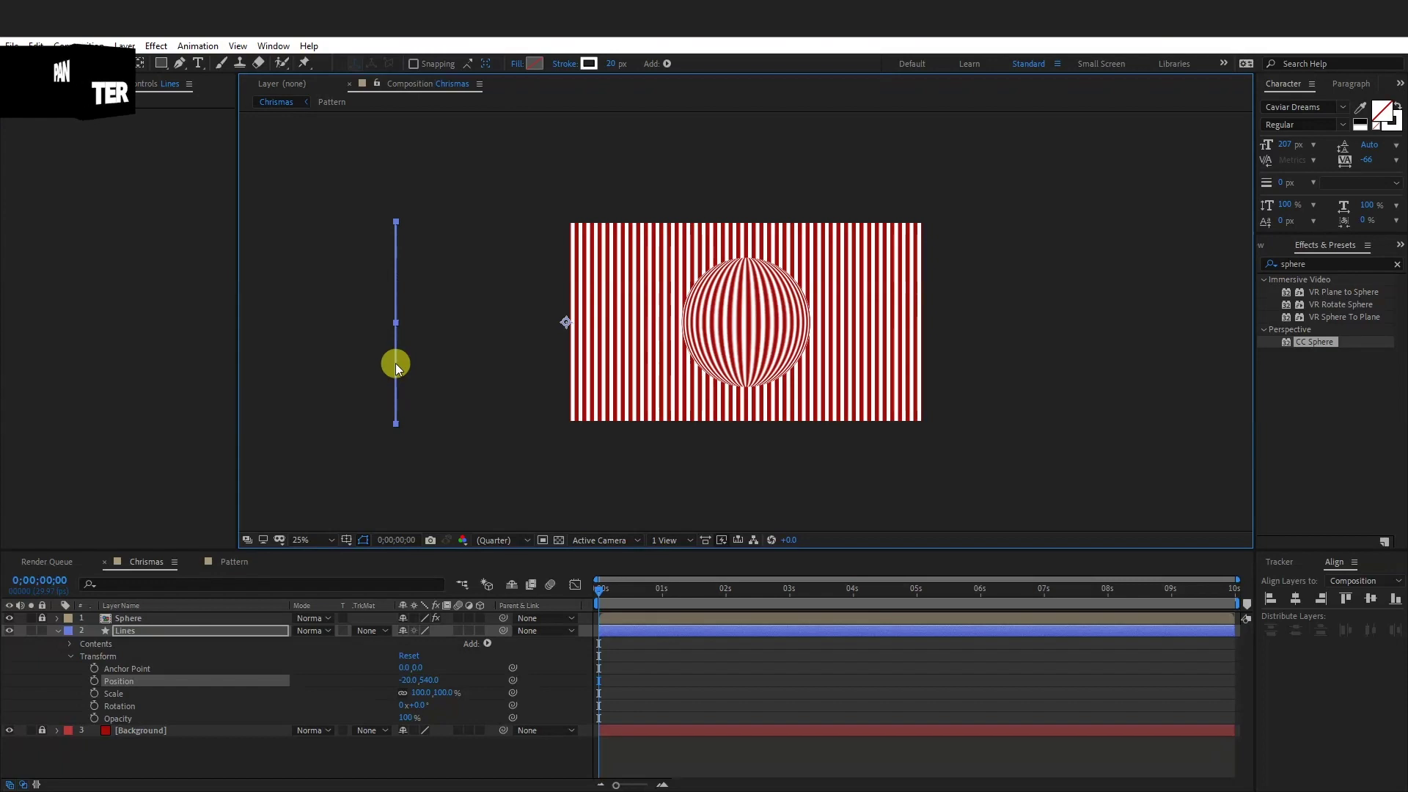
pyautogui.click(95, 680)
pyautogui.moveTo(599, 589); pyautogui.dragTo(1301, 600)
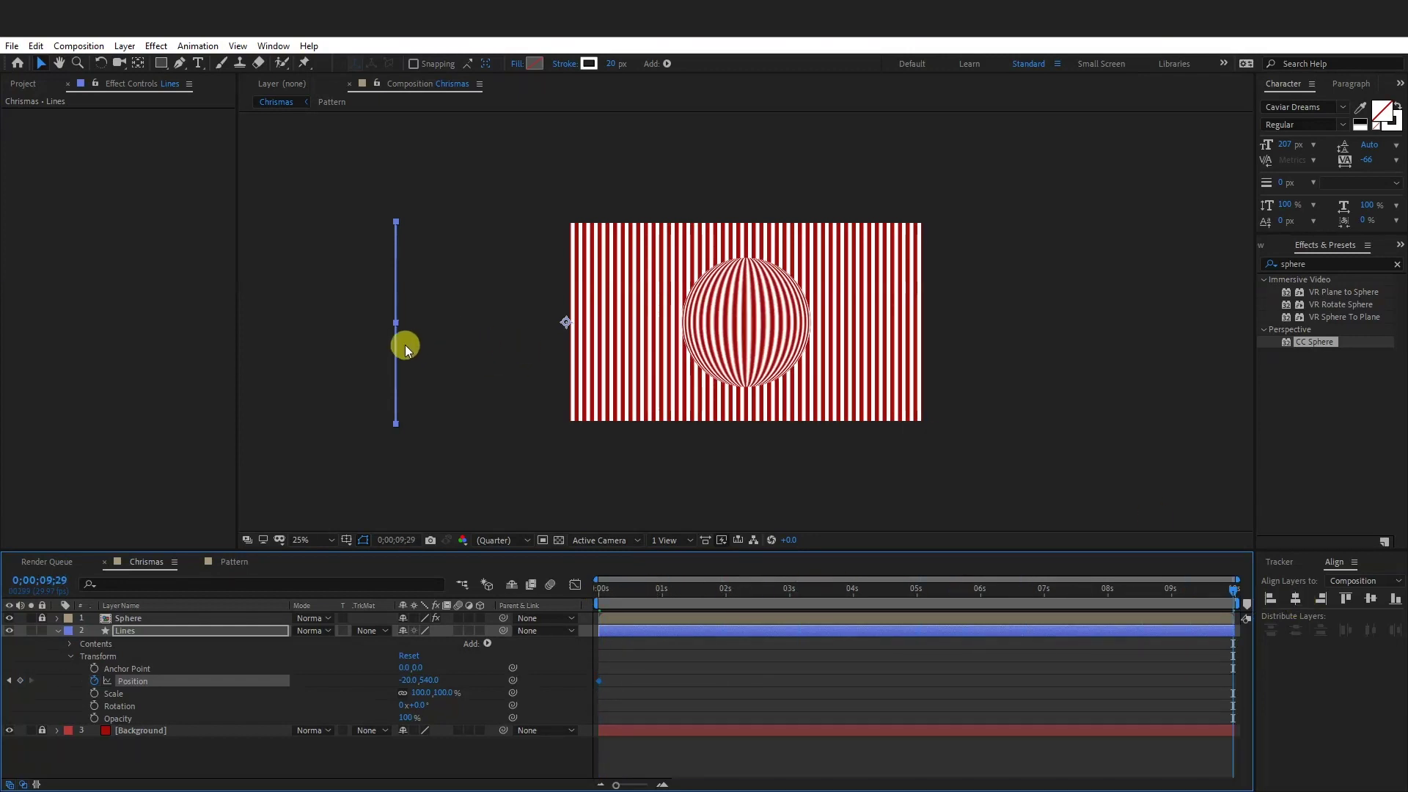
pyautogui.moveTo(394, 350); pyautogui.dragTo(563, 368)
pyautogui.press('.')
pyautogui.click(1168, 449)
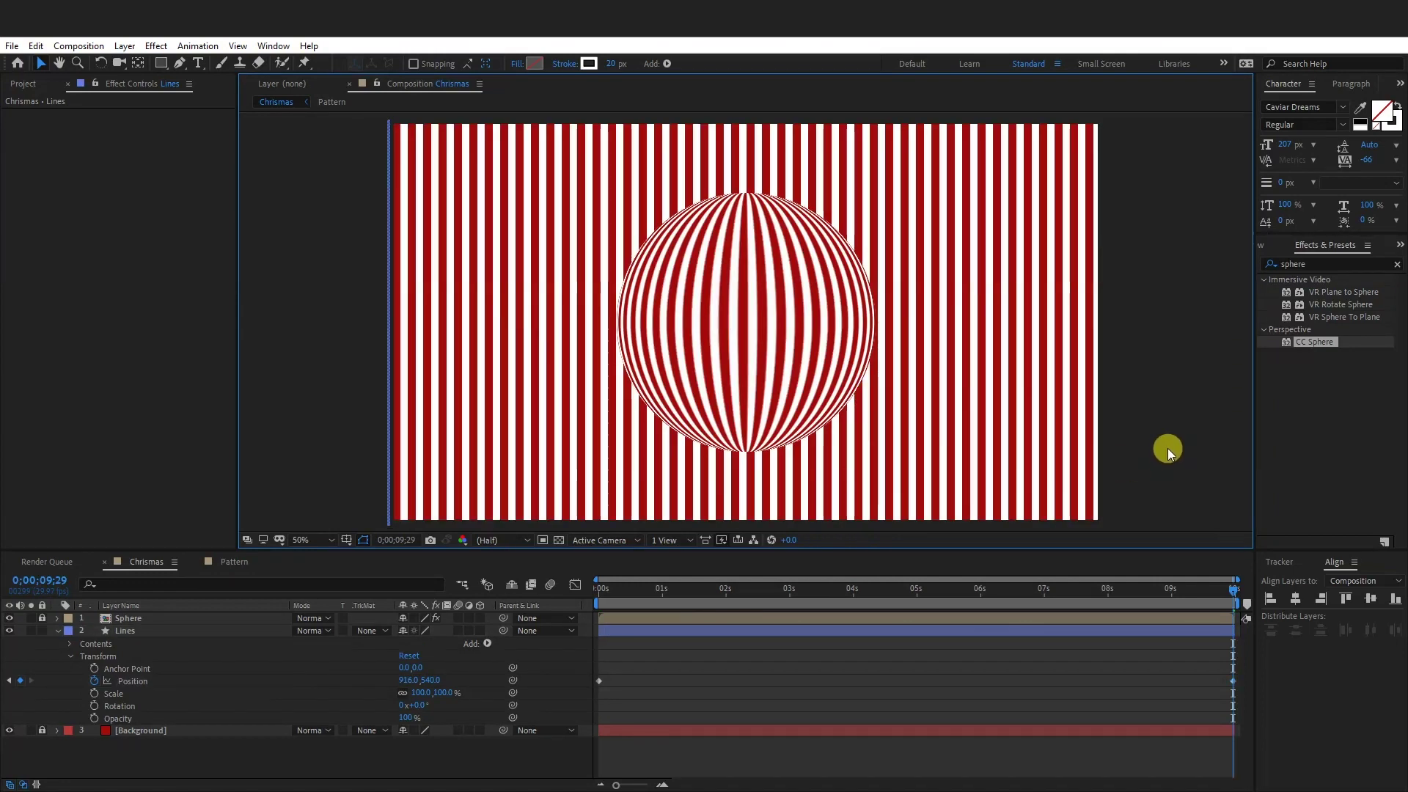
pyautogui.moveTo(1246, 590); pyautogui.dragTo(600, 586)
pyautogui.press('space')
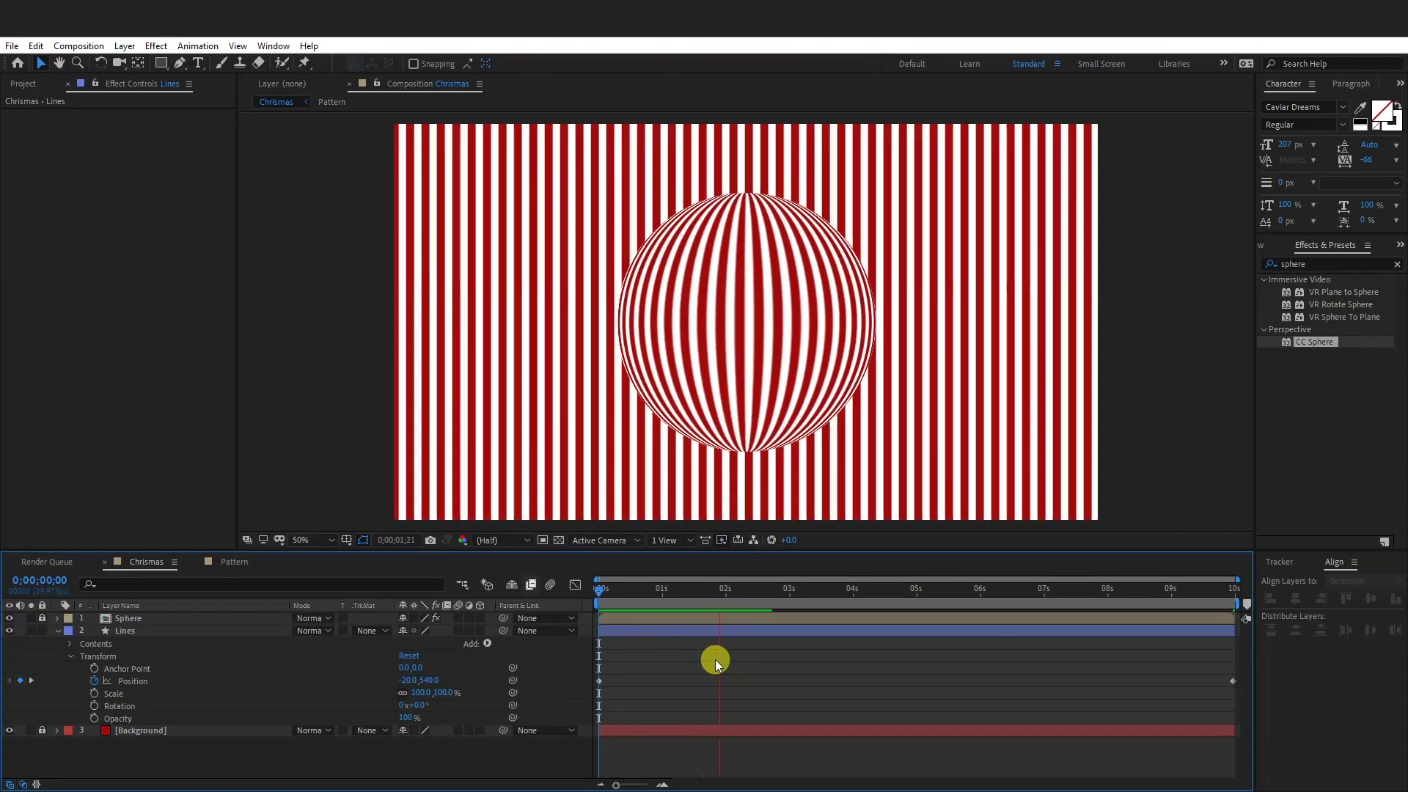